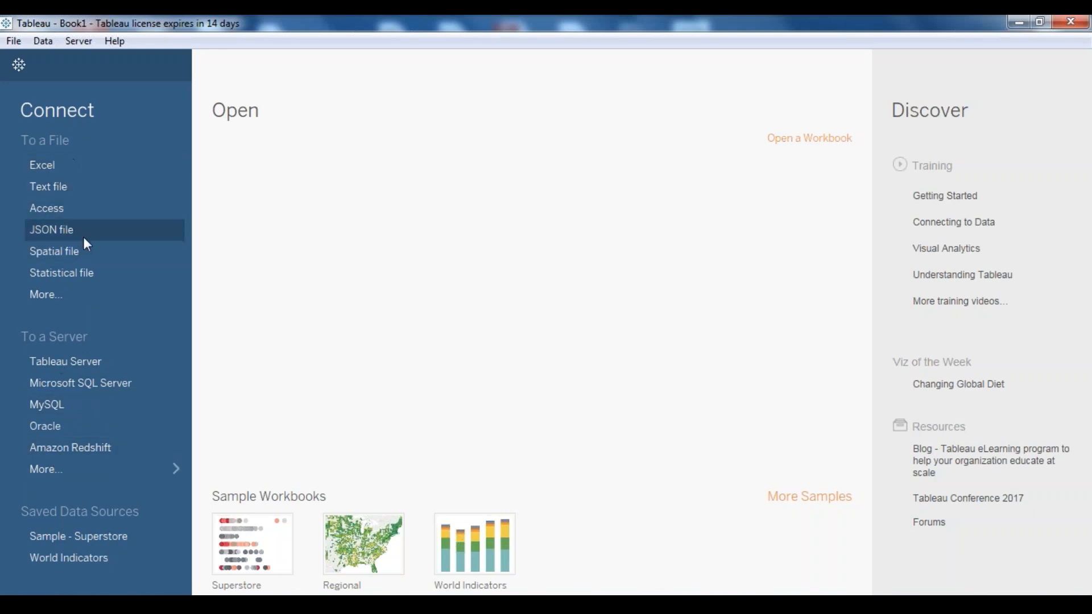
Connect to the database.csv file on the F: volume and load its data preview
{"action": "left_click", "coordinate": [46, 295]}
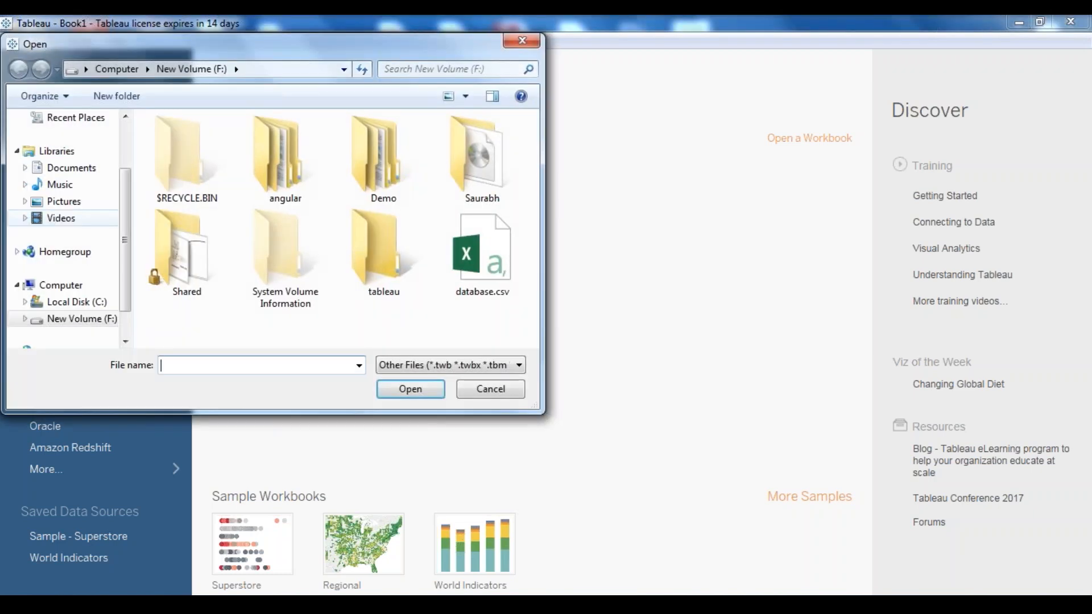
{"action": "left_click", "coordinate": [478, 267]}
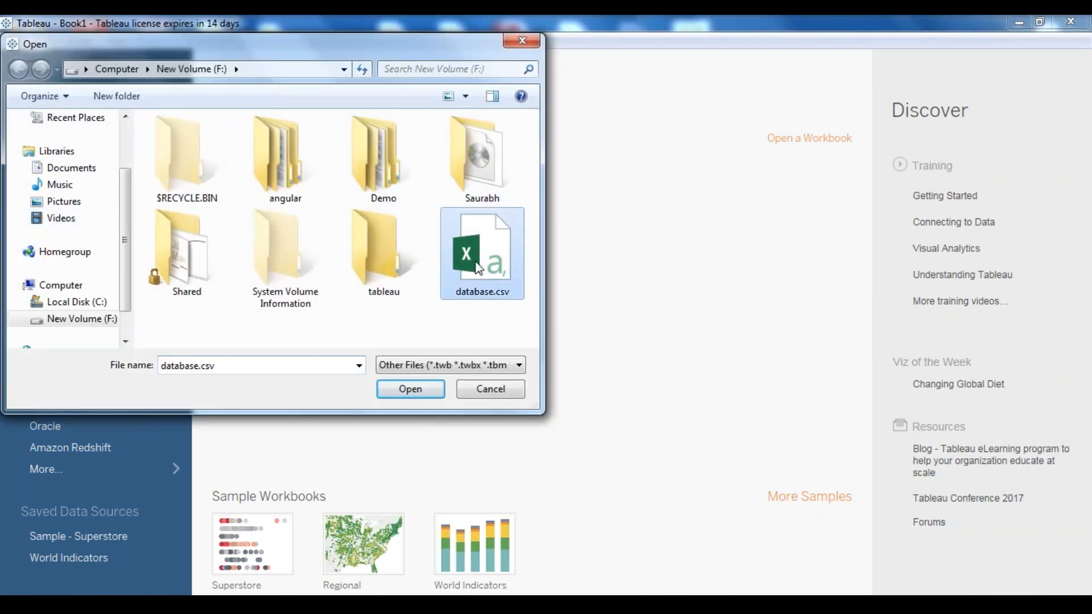
{"action": "left_click", "coordinate": [407, 391]}
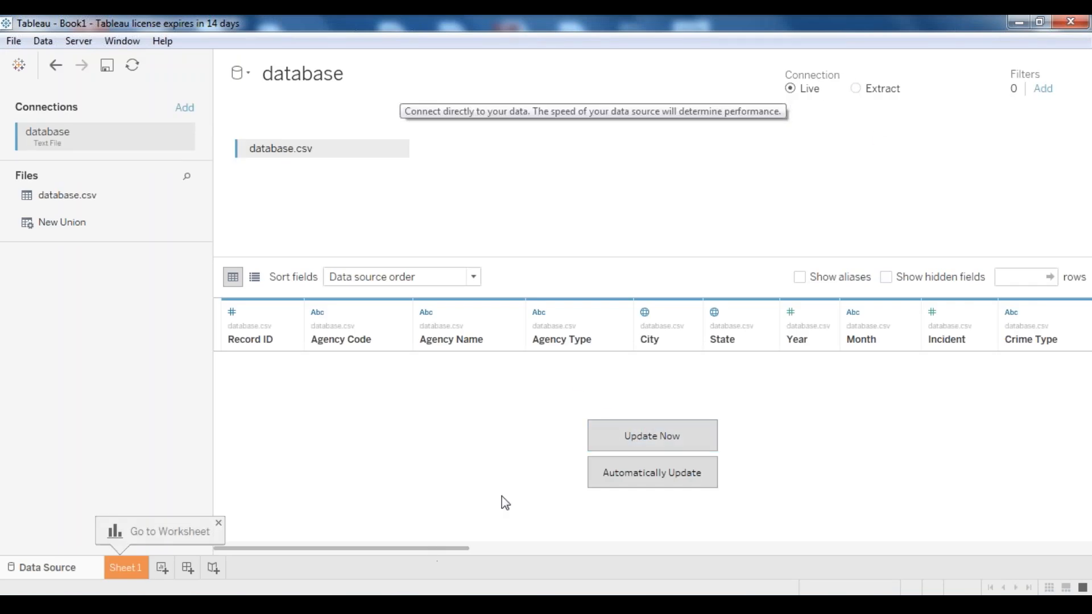
{"action": "left_click", "coordinate": [634, 439]}
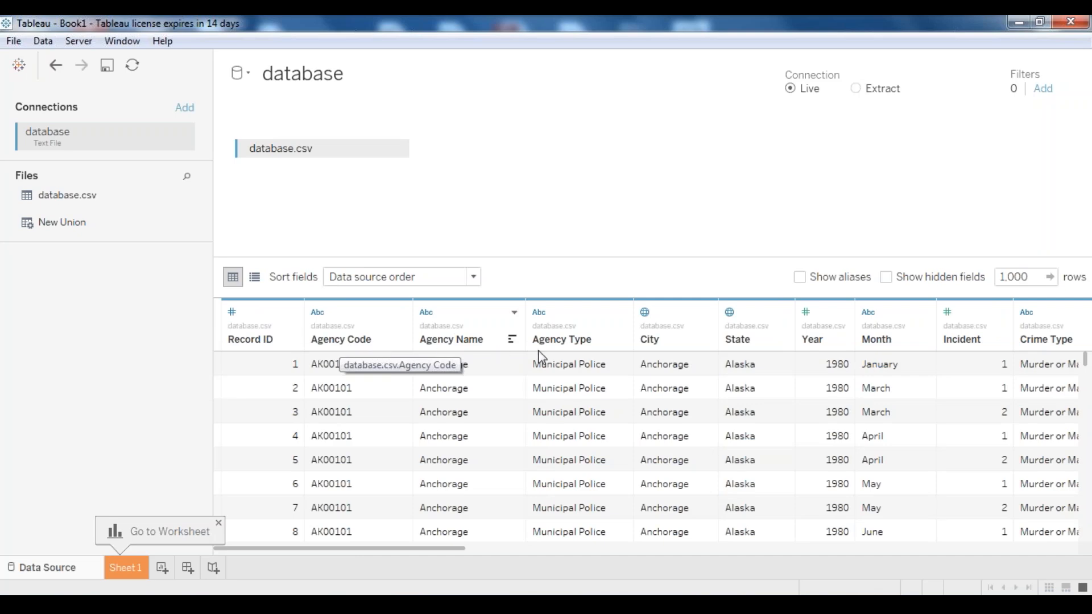
Examine the columns of the database.csv preview, from the agency and location fields through the victim, perpetrator and weapon fields
{"action": "scroll", "coordinate": [441, 561], "scroll_direction": "right", "scroll_amount": 5}
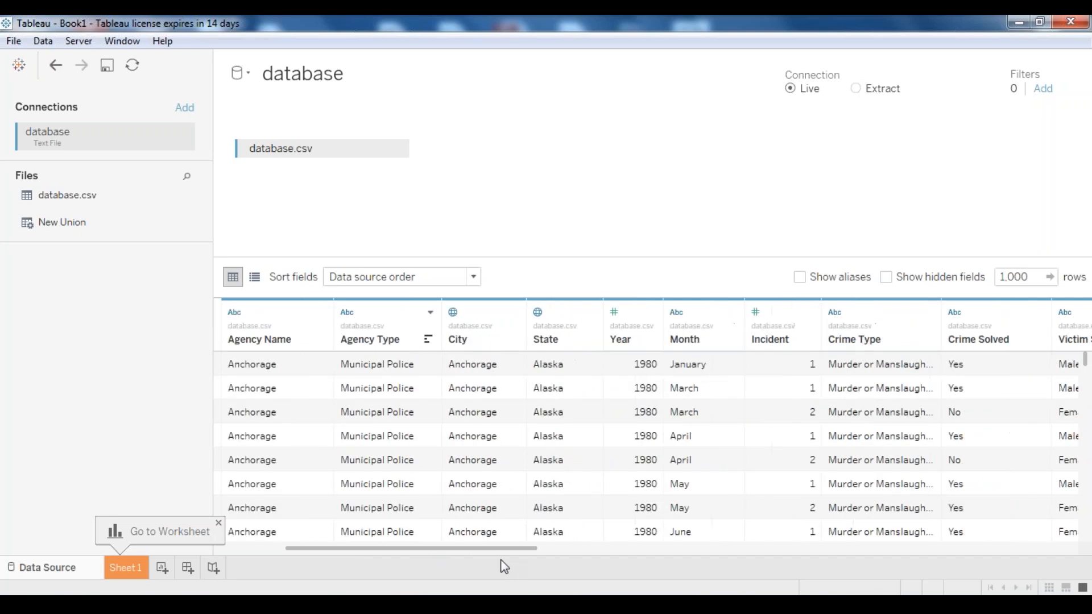
{"action": "left_click_drag", "start_coordinate": [588, 561], "coordinate": [949, 580]}
{"action": "left_click_drag", "start_coordinate": [858, 555], "coordinate": [680, 585]}
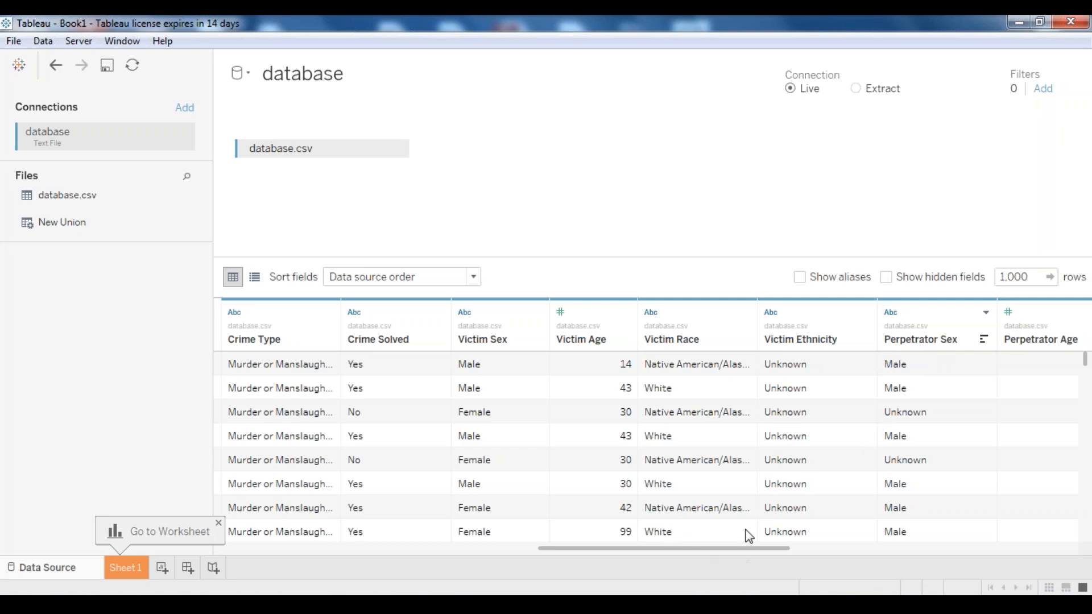
{"action": "left_click_drag", "start_coordinate": [746, 551], "coordinate": [905, 550]}
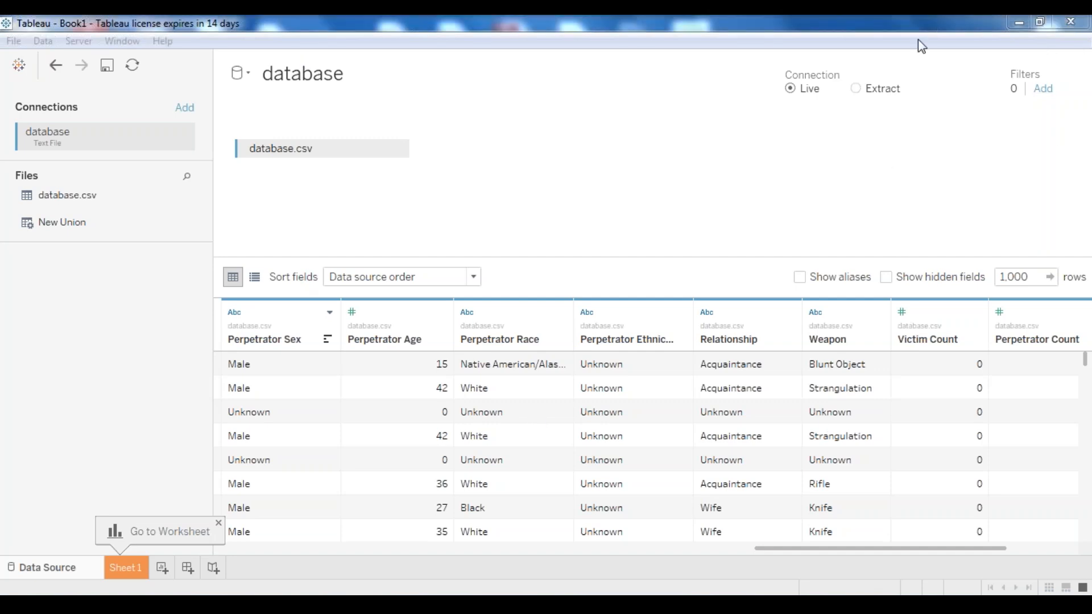
{"action": "left_click", "coordinate": [918, 39]}
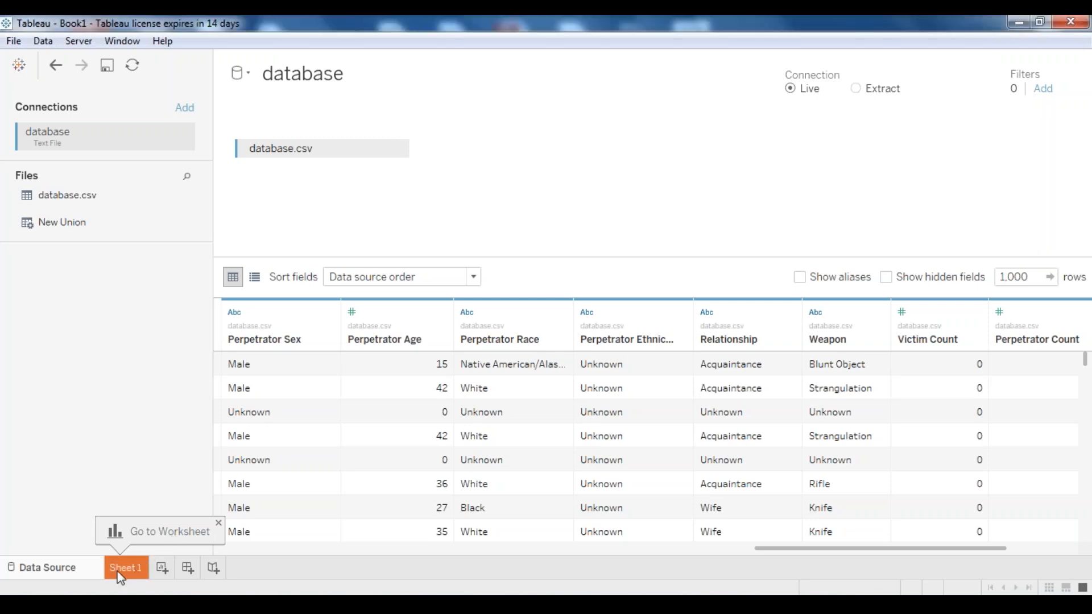
Build a map on Sheet 1 with generated longitude as columns and generated latitude as rows, State as detail and Victim Count as color
{"action": "left_click", "coordinate": [120, 569]}
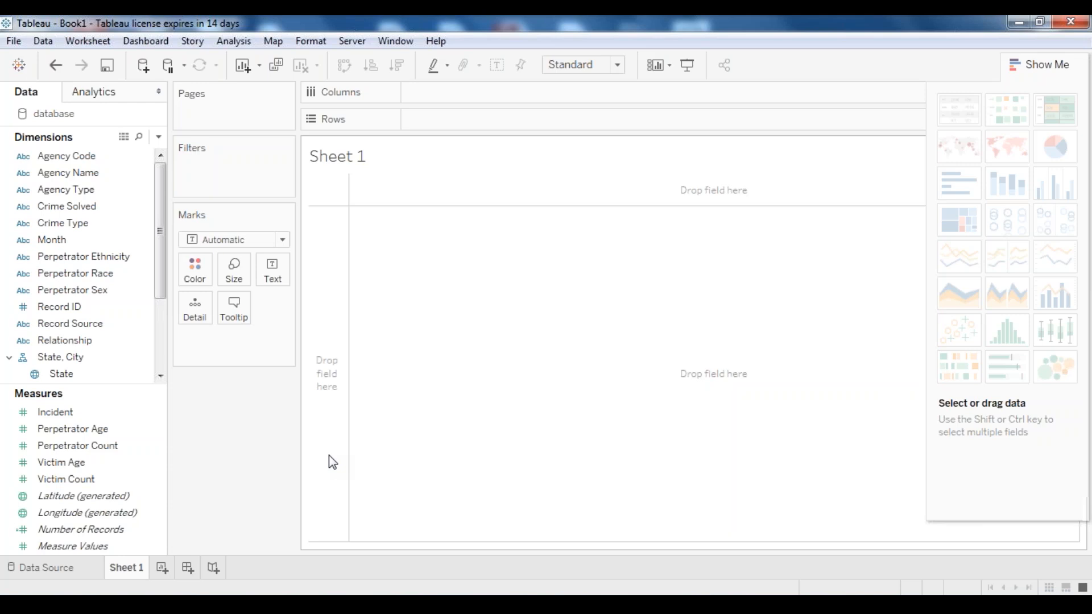
{"action": "left_click", "coordinate": [91, 481]}
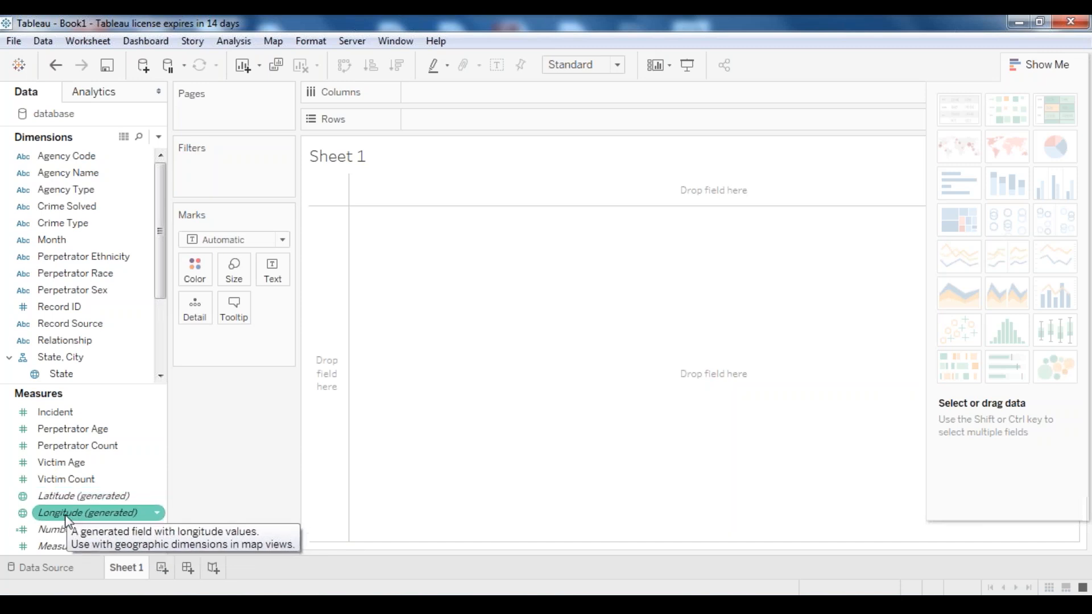
{"action": "left_click_drag", "start_coordinate": [80, 514], "coordinate": [511, 94]}
{"action": "left_click_drag", "start_coordinate": [99, 504], "coordinate": [468, 129]}
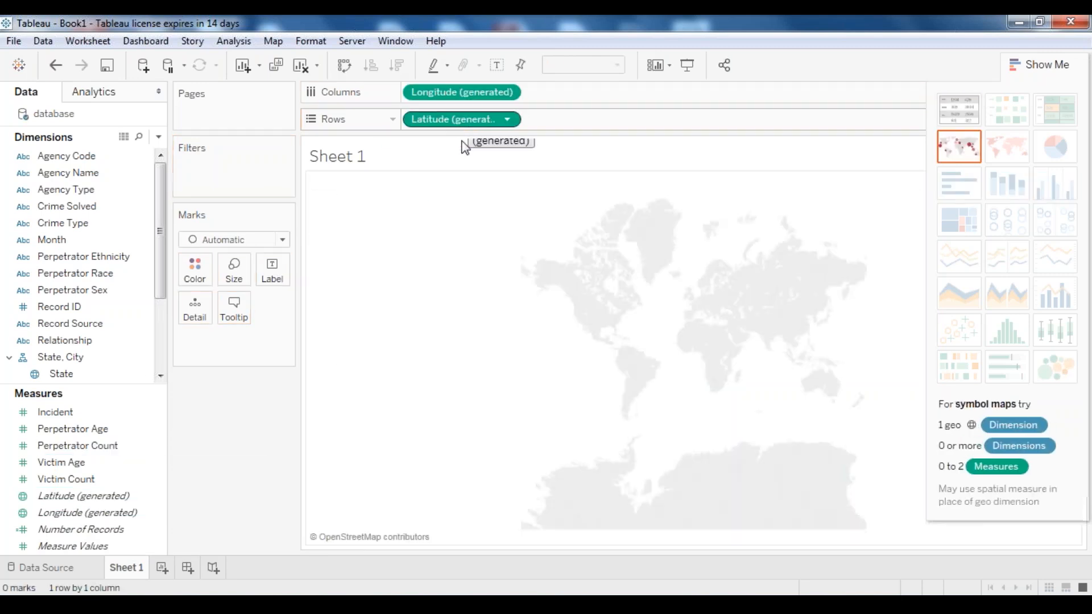
{"action": "left_click_drag", "start_coordinate": [57, 377], "coordinate": [193, 307]}
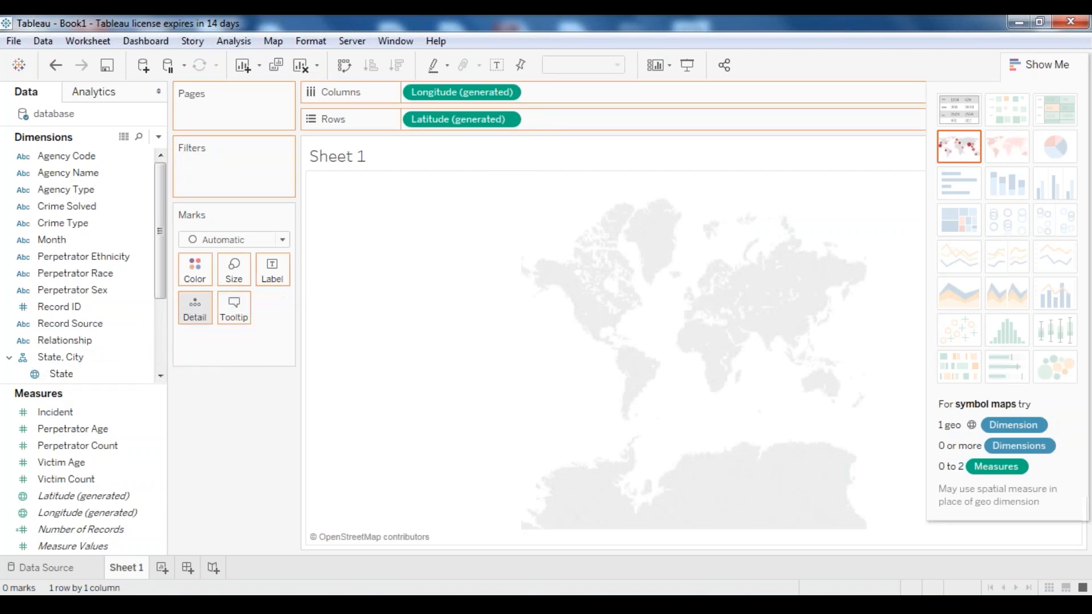
{"action": "left_click_drag", "start_coordinate": [48, 478], "coordinate": [193, 267]}
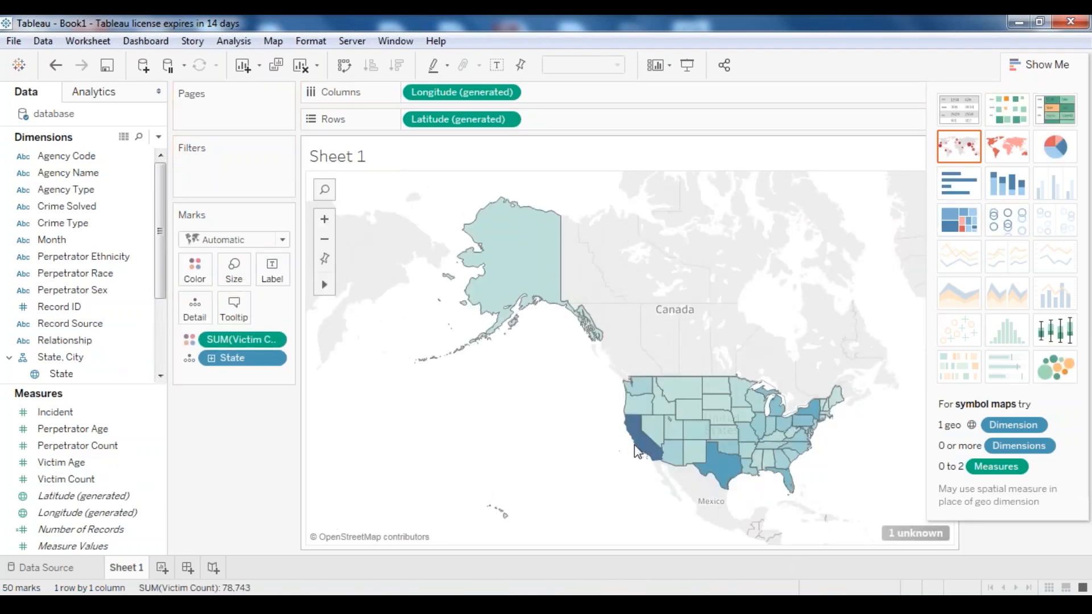
Add a Year filter with the range of values 1980 to 2014 and show its control beside the map
{"action": "mouse_move", "coordinate": [645, 452]}
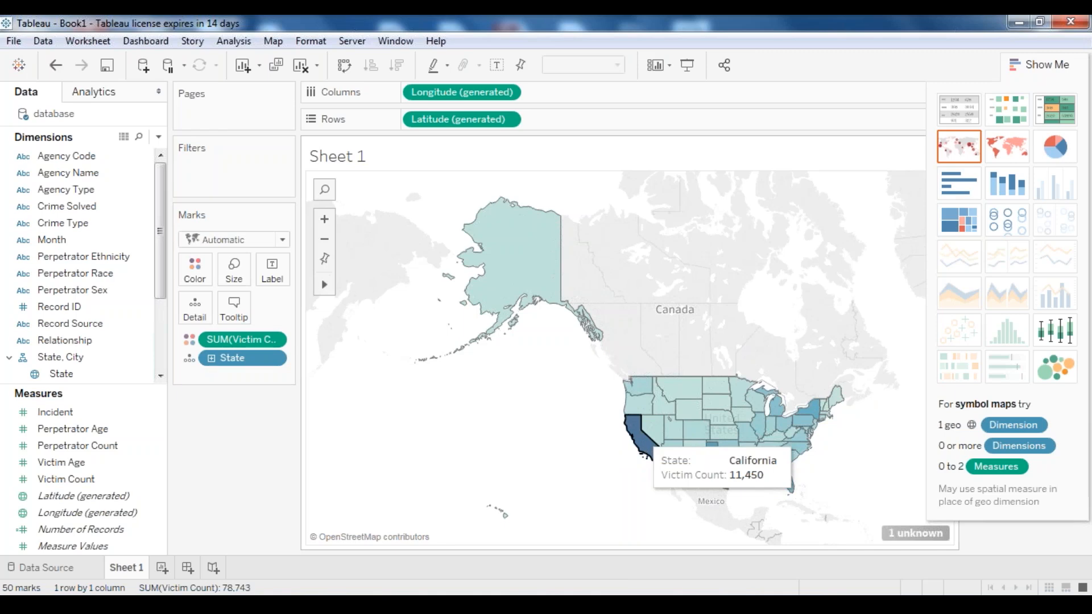
{"action": "mouse_move", "coordinate": [722, 477]}
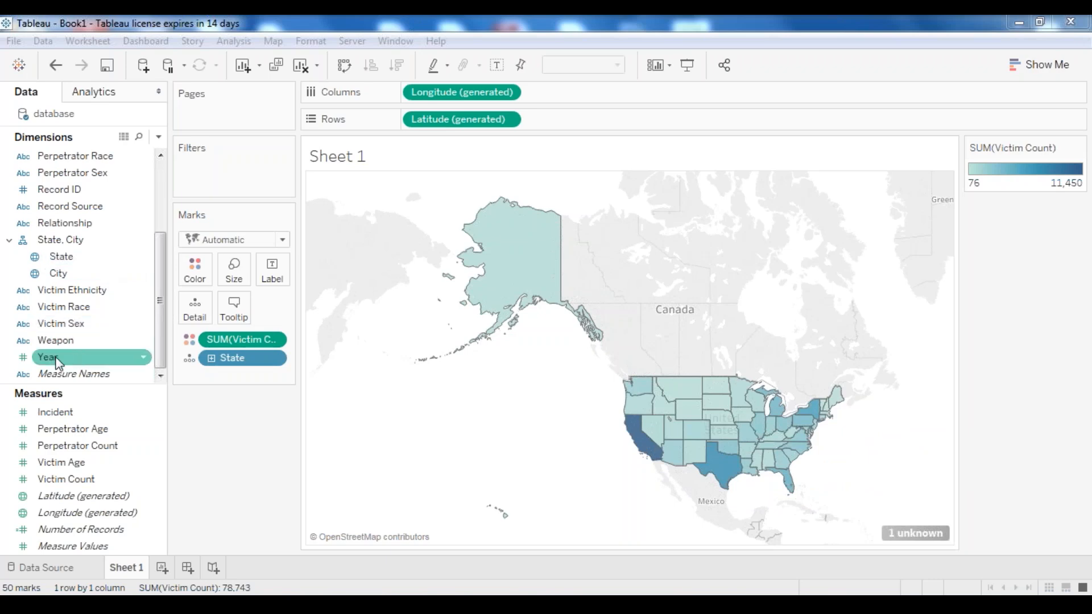
{"action": "left_click_drag", "start_coordinate": [87, 363], "coordinate": [243, 181]}
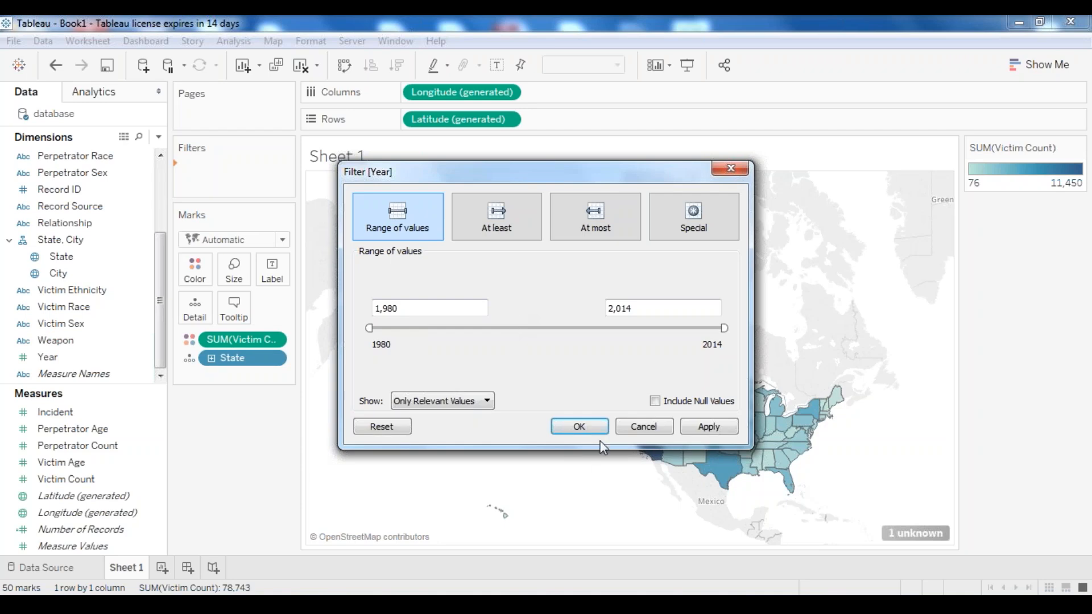
{"action": "left_click", "coordinate": [579, 427]}
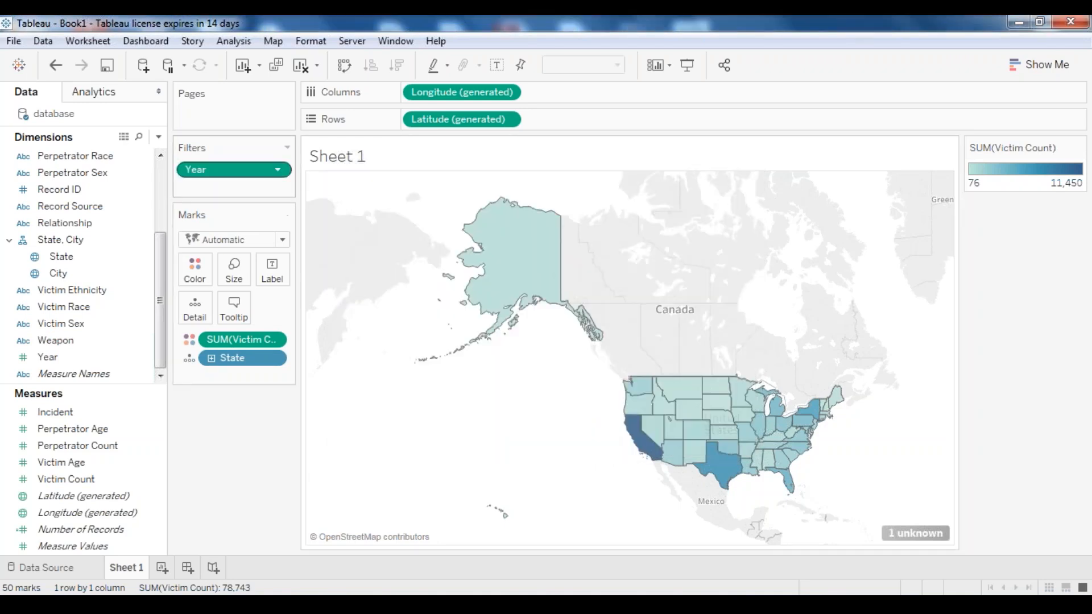
{"action": "left_click", "coordinate": [286, 170]}
{"action": "left_click", "coordinate": [220, 212]}
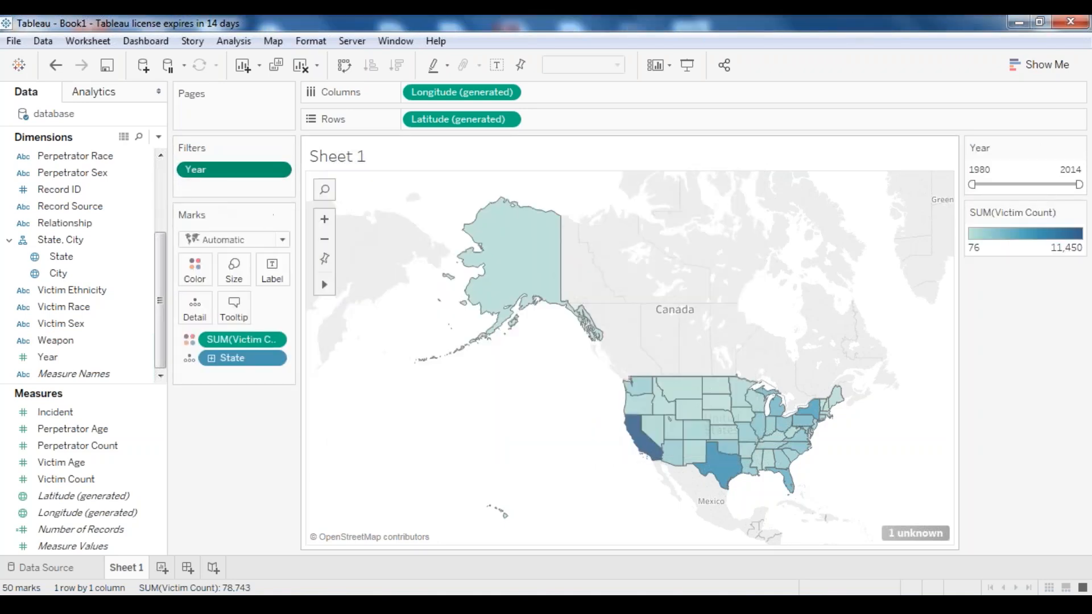
Narrow the Year range filter to 2000–2014, and restore the full 1980–2014 range
{"action": "left_click_drag", "start_coordinate": [978, 184], "coordinate": [1025, 183]}
{"action": "left_click_drag", "start_coordinate": [1026, 183], "coordinate": [1031, 183]}
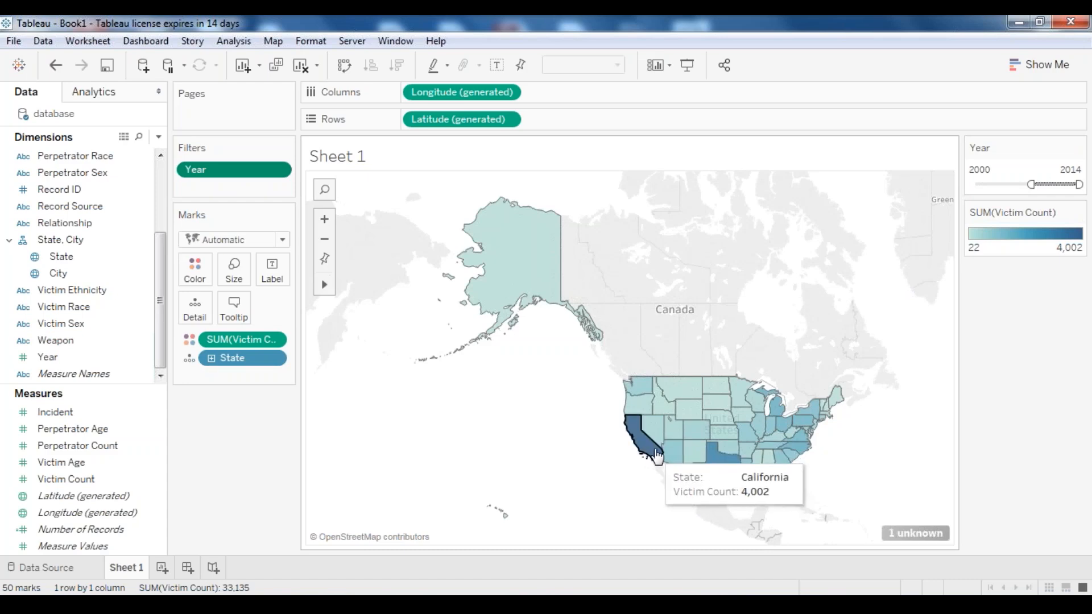
{"action": "left_click_drag", "start_coordinate": [1030, 184], "coordinate": [971, 185]}
Make the Year filter discrete and limit it to 1980
{"action": "left_click", "coordinate": [279, 170]}
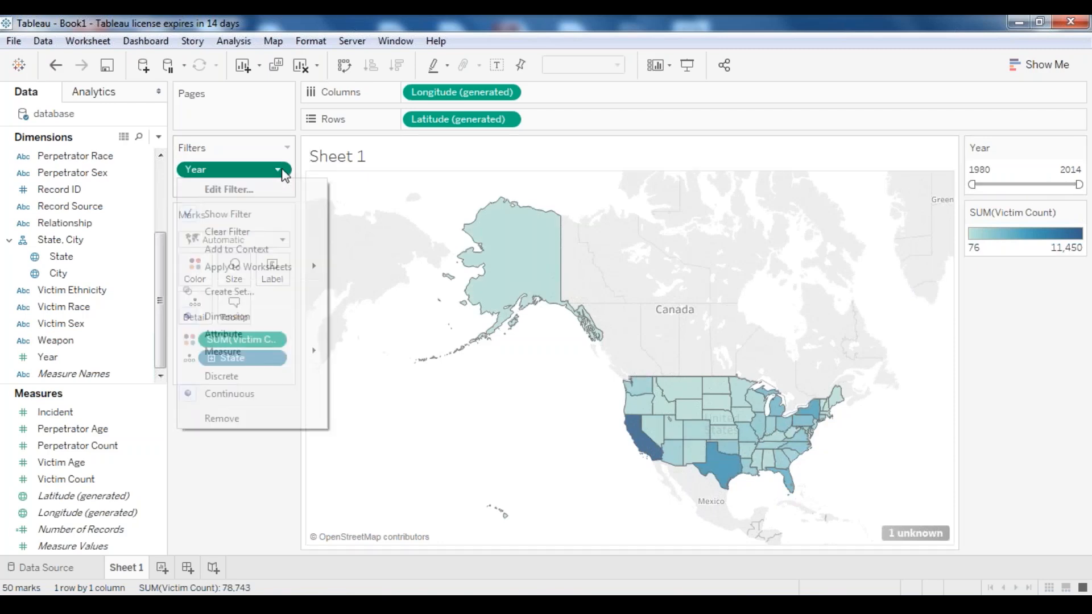
{"action": "left_click", "coordinate": [230, 379]}
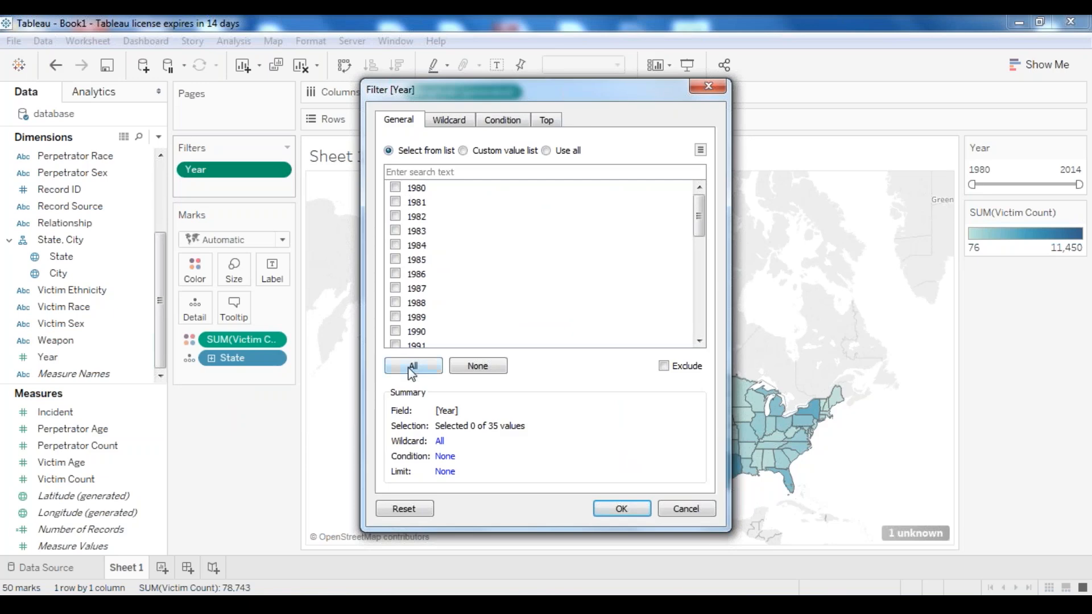
{"action": "left_click", "coordinate": [396, 191]}
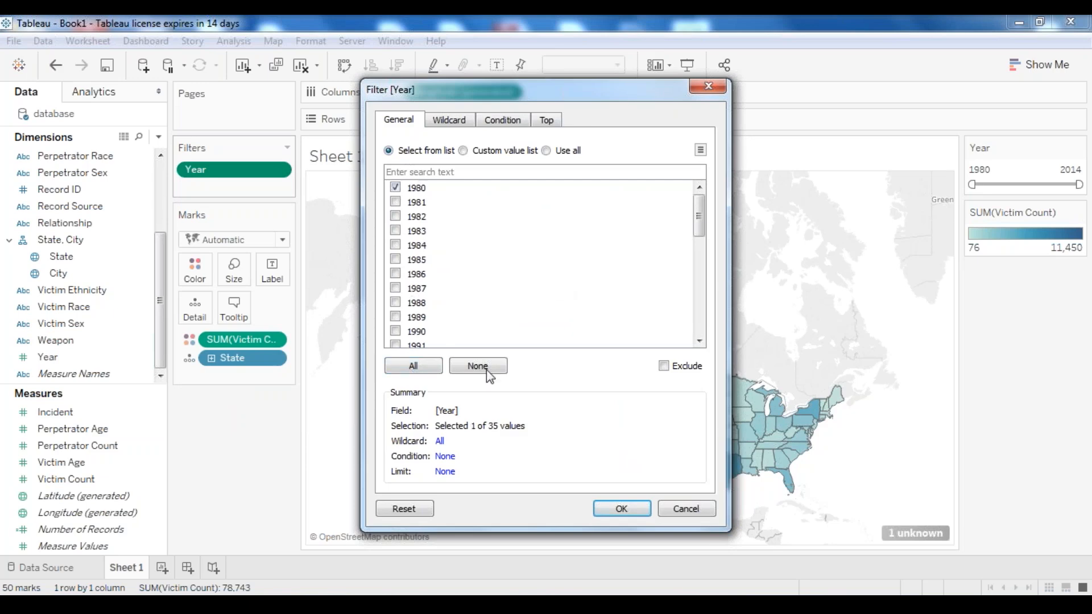
{"action": "left_click", "coordinate": [619, 507]}
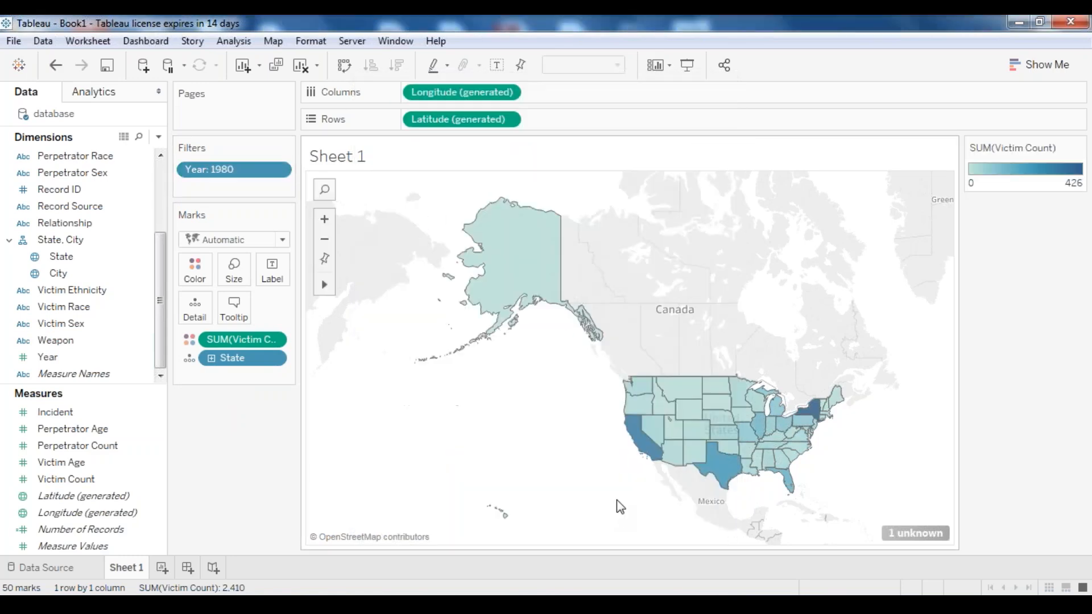
Show the discrete Year filter beside the map and inspect the victim counts of New York, California and Texas
{"action": "right_click", "coordinate": [239, 170]}
{"action": "left_click", "coordinate": [267, 199]}
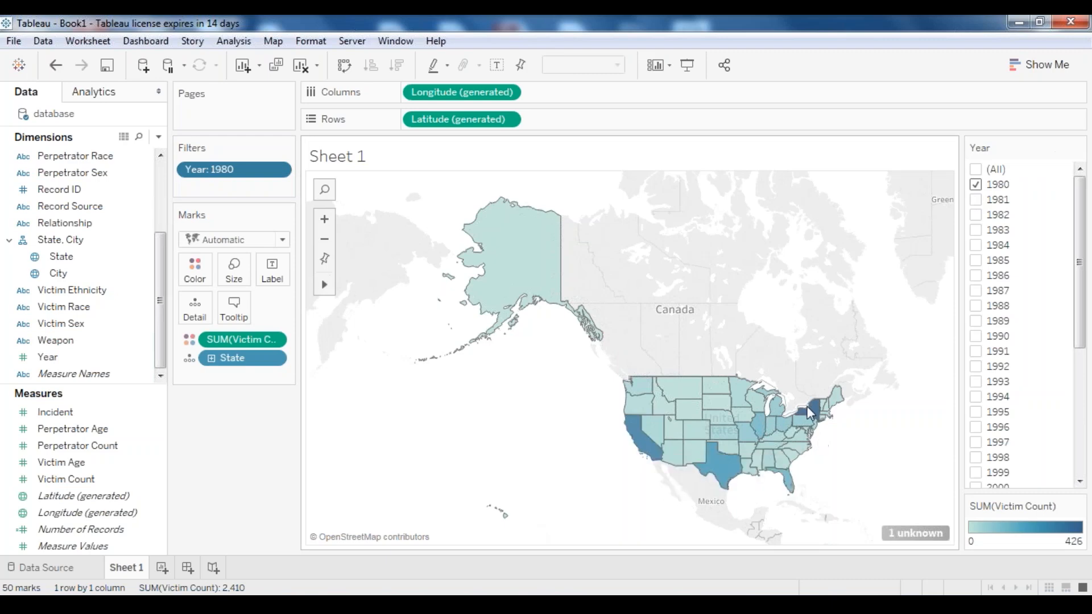
{"action": "mouse_move", "coordinate": [821, 419]}
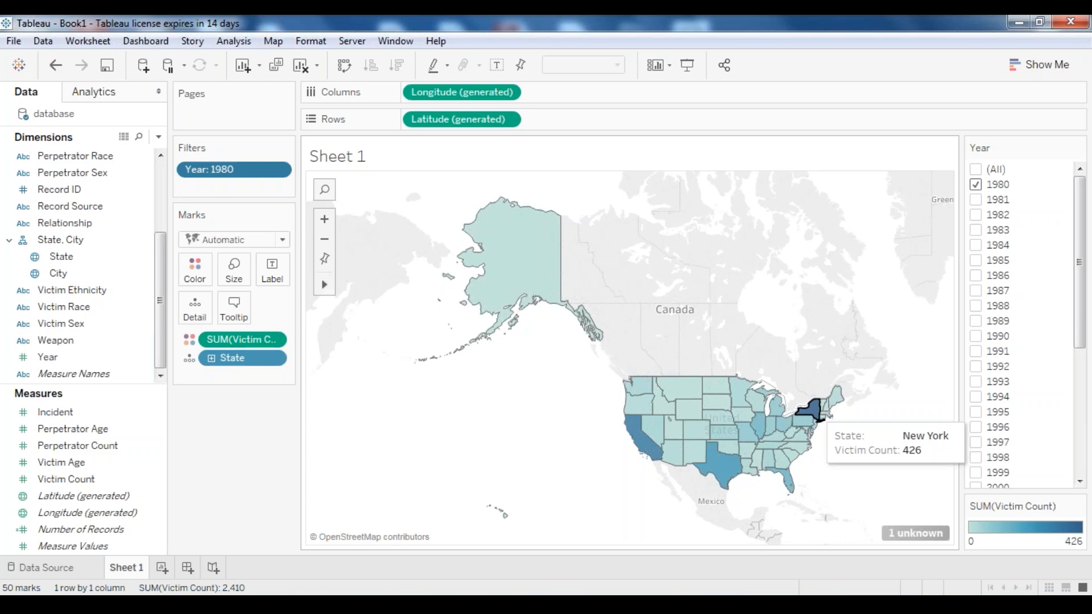
{"action": "mouse_move", "coordinate": [647, 457]}
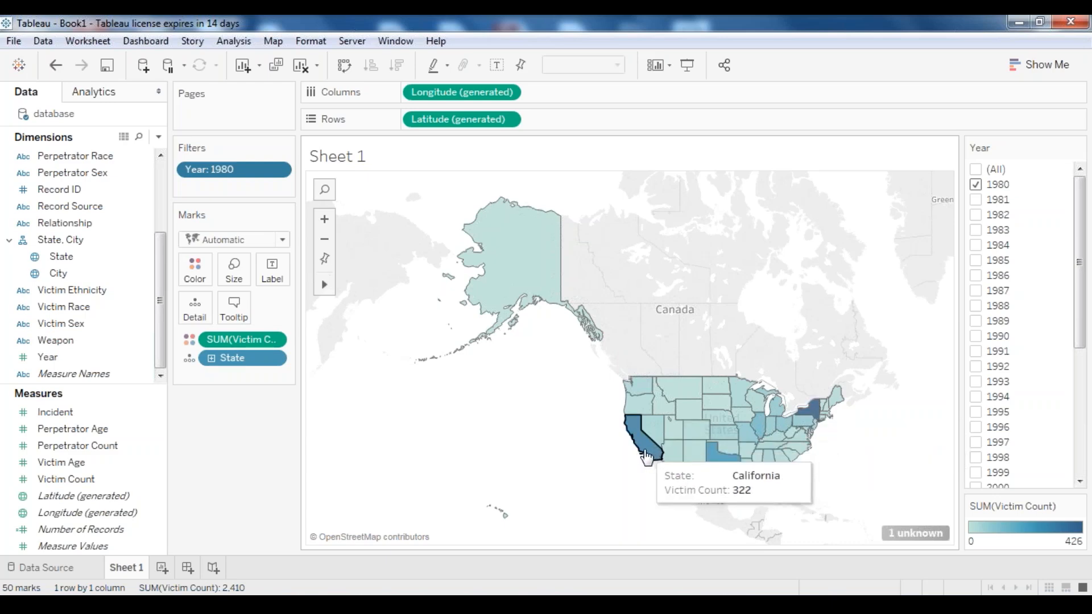
{"action": "mouse_move", "coordinate": [727, 472]}
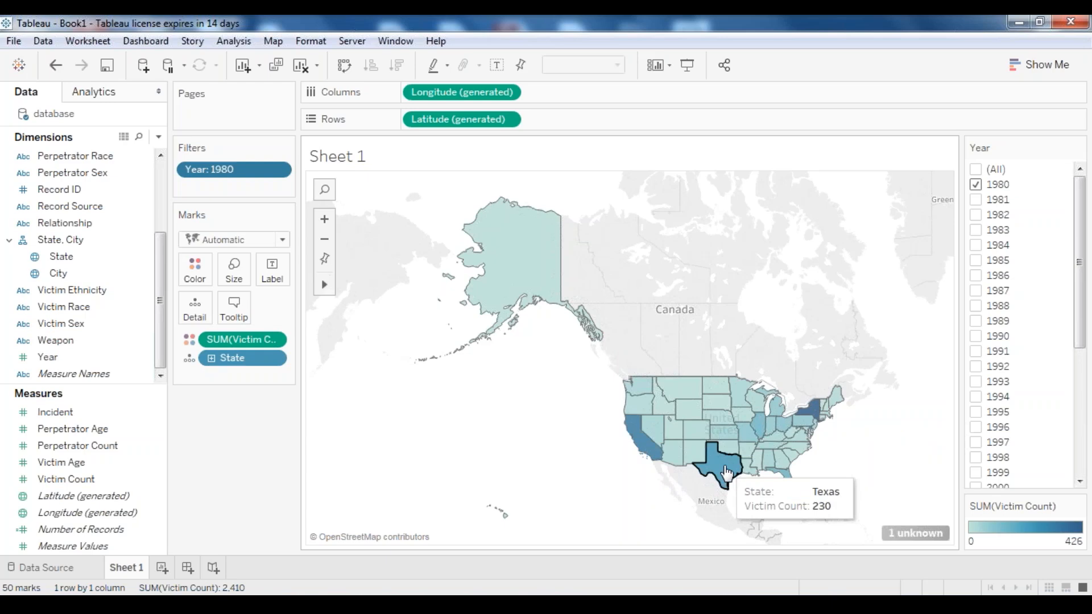
{"action": "mouse_move", "coordinate": [791, 486]}
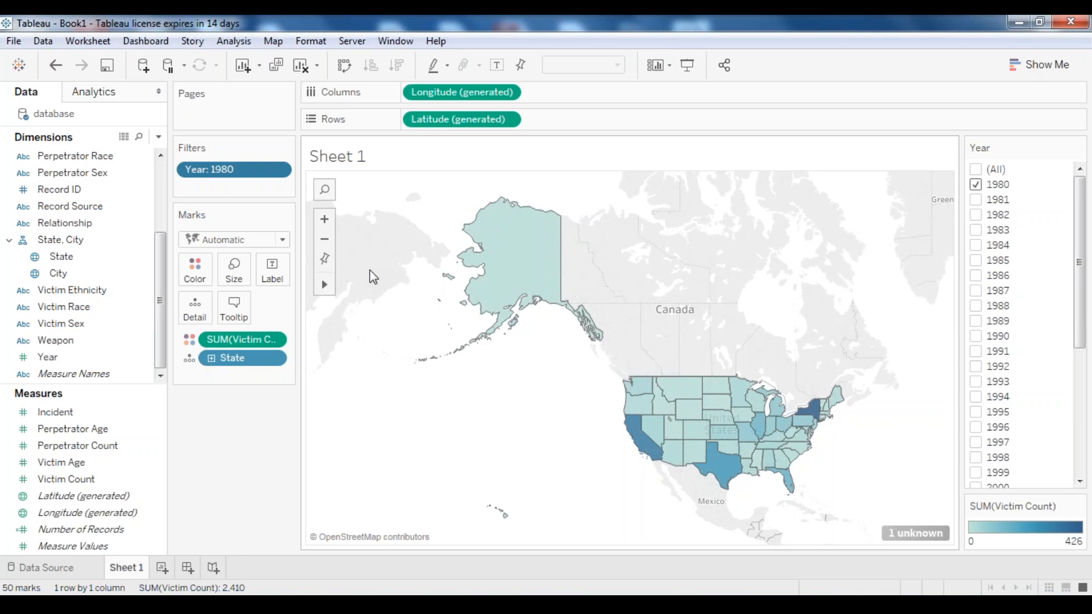
Build a map on a new worksheet with generated longitude as columns and latitude as rows, Victim Count as color, State as detail and Weapon as size
{"action": "key", "text": "ctrl+1"}
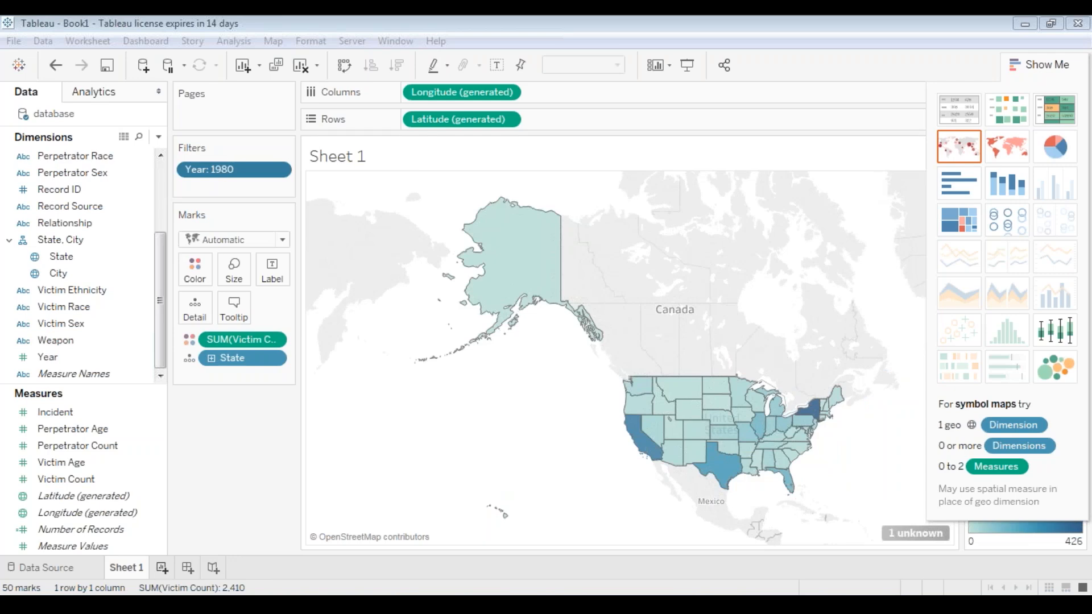
{"action": "left_click", "coordinate": [162, 569]}
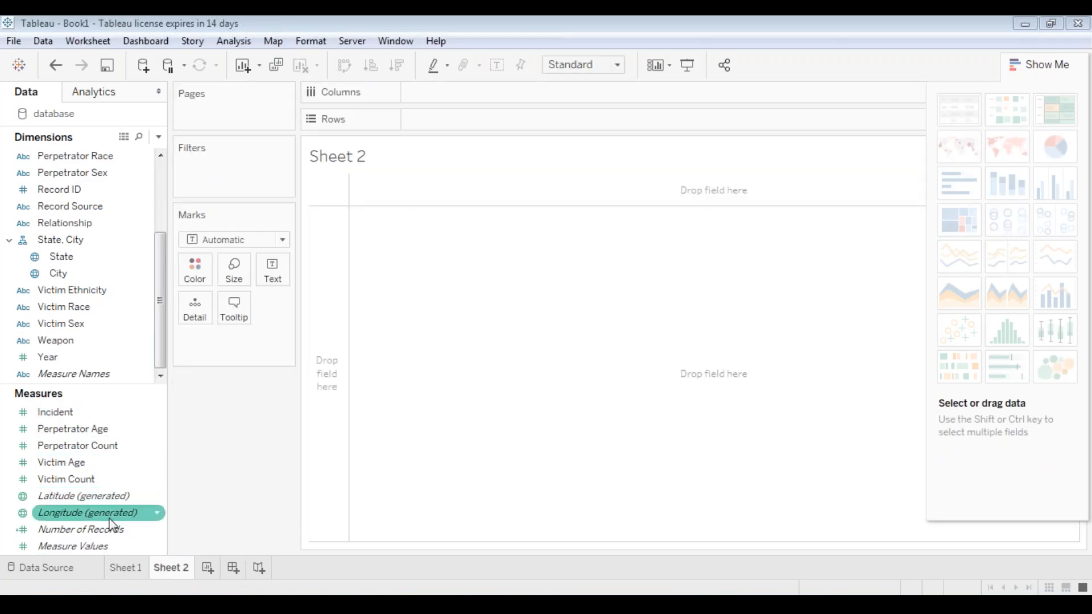
{"action": "left_click_drag", "start_coordinate": [111, 514], "coordinate": [541, 94]}
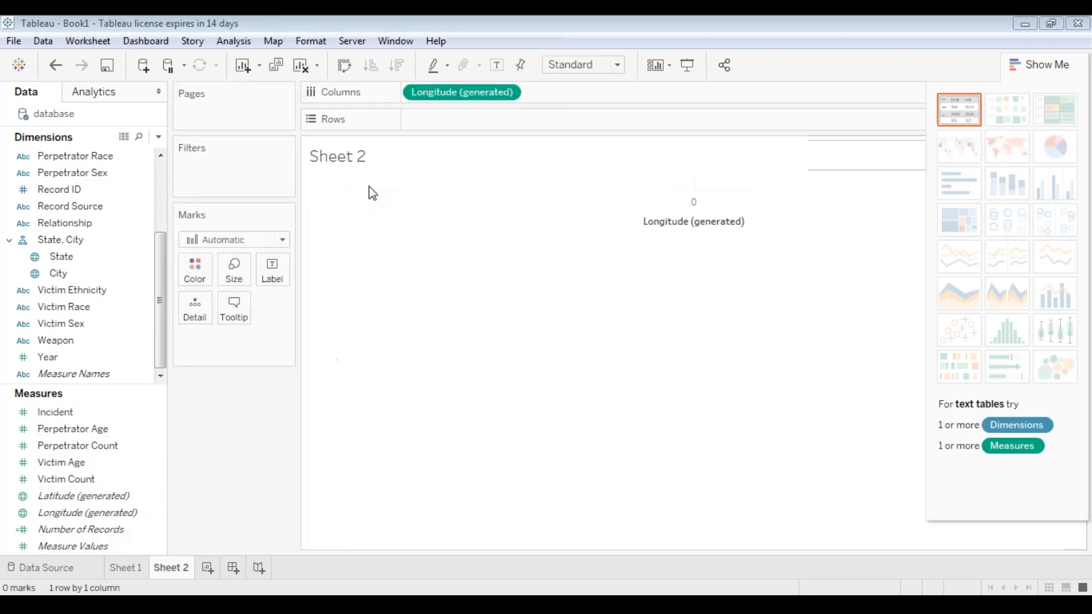
{"action": "left_click_drag", "start_coordinate": [97, 496], "coordinate": [503, 115]}
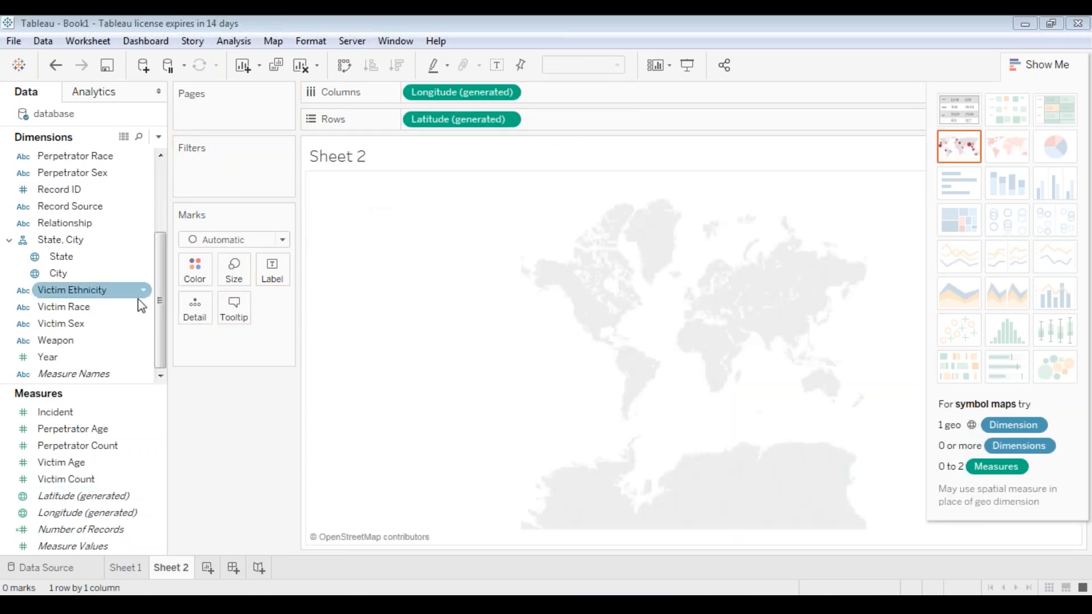
{"action": "left_click_drag", "start_coordinate": [102, 480], "coordinate": [195, 270]}
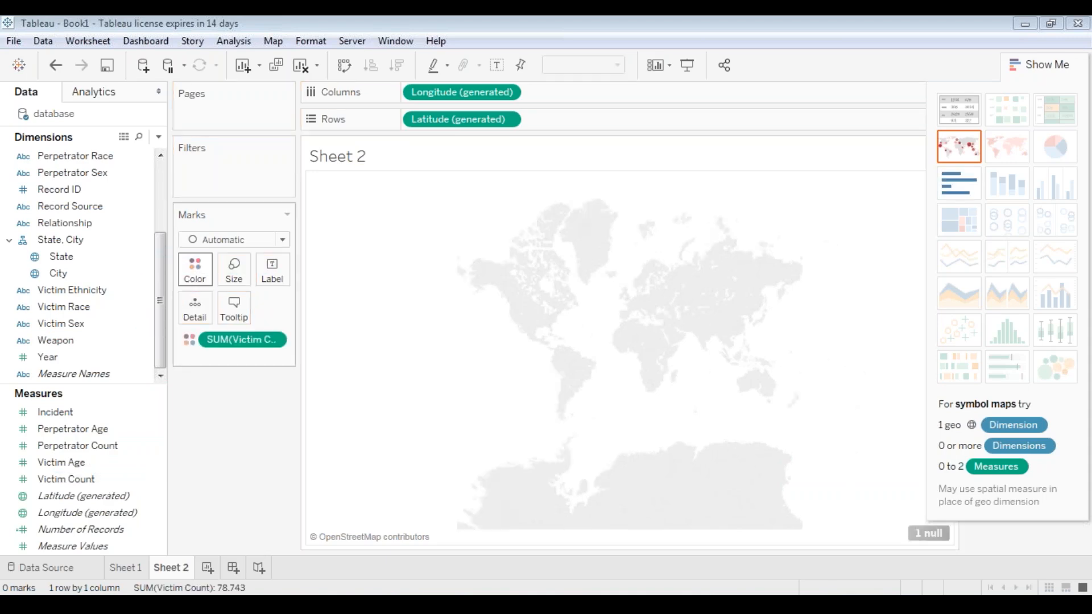
{"action": "left_click_drag", "start_coordinate": [73, 254], "coordinate": [195, 310]}
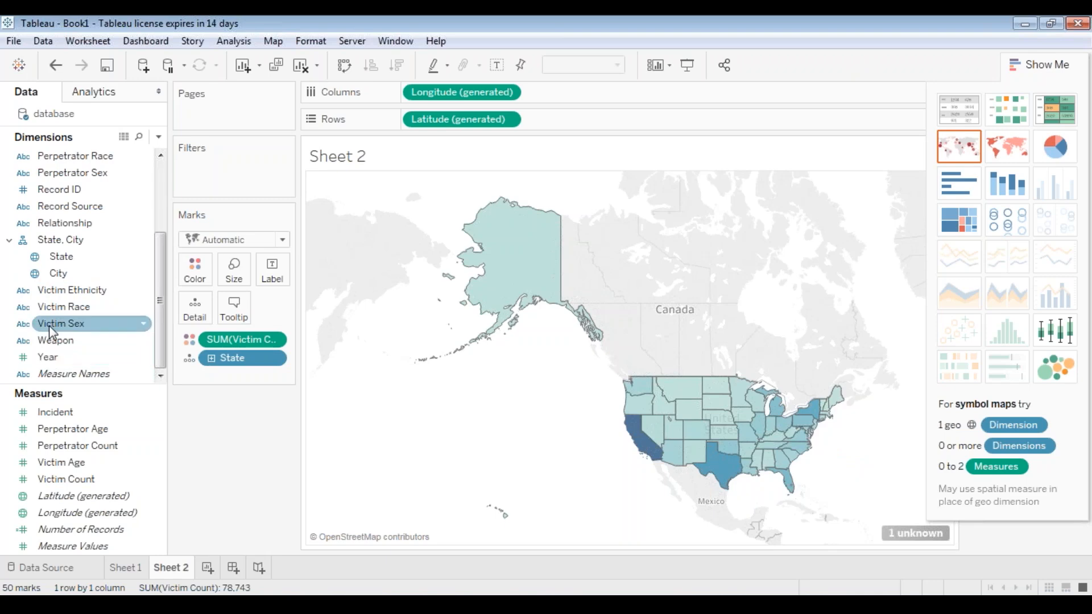
{"action": "left_click_drag", "start_coordinate": [55, 343], "coordinate": [195, 273]}
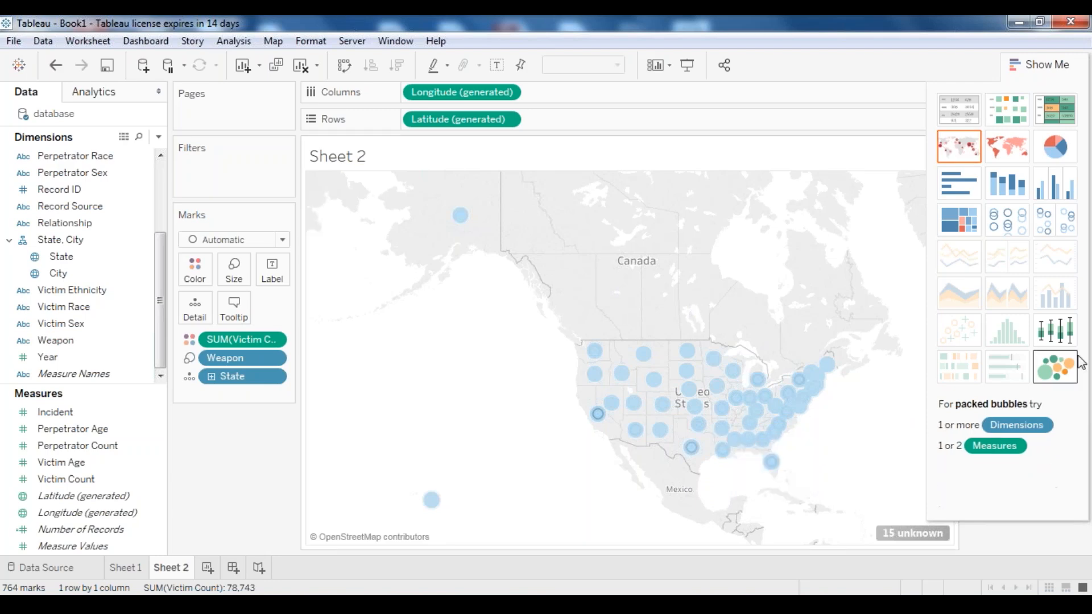
Replace the Sheet 2 map with packed bubbles of victim count by state, colored by Weapon, and convert the chart to a treemap
{"action": "left_click", "coordinate": [55, 65]}
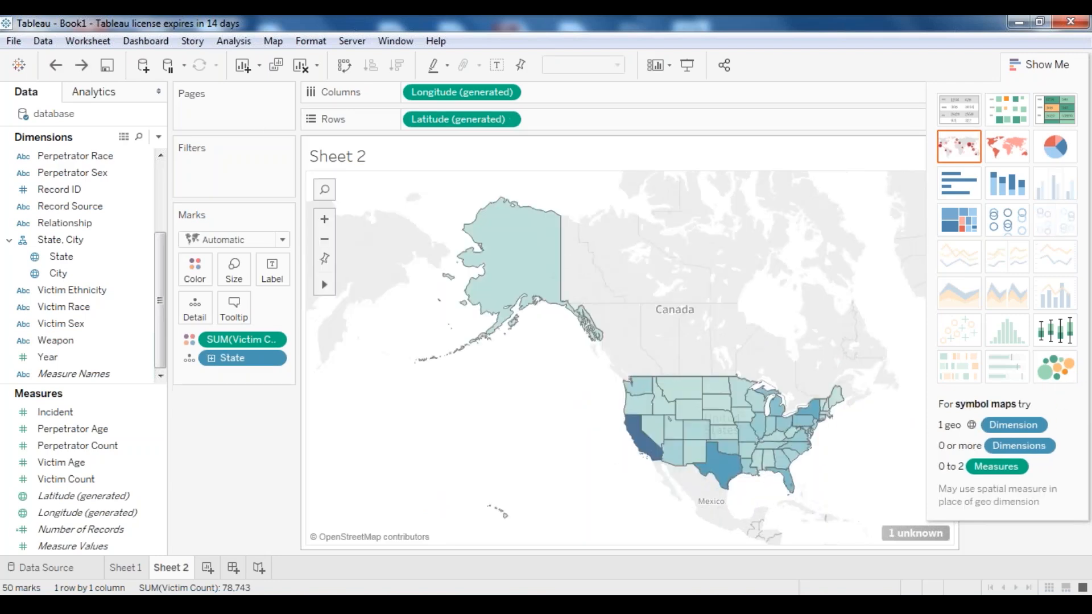
{"action": "left_click", "coordinate": [1070, 372]}
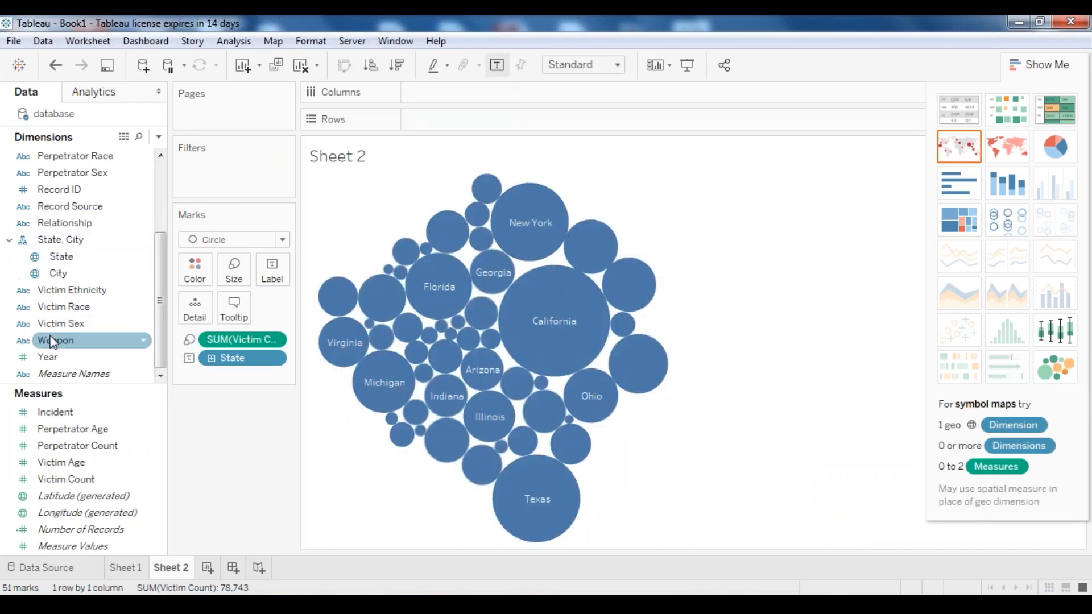
{"action": "left_click_drag", "start_coordinate": [50, 339], "coordinate": [193, 273]}
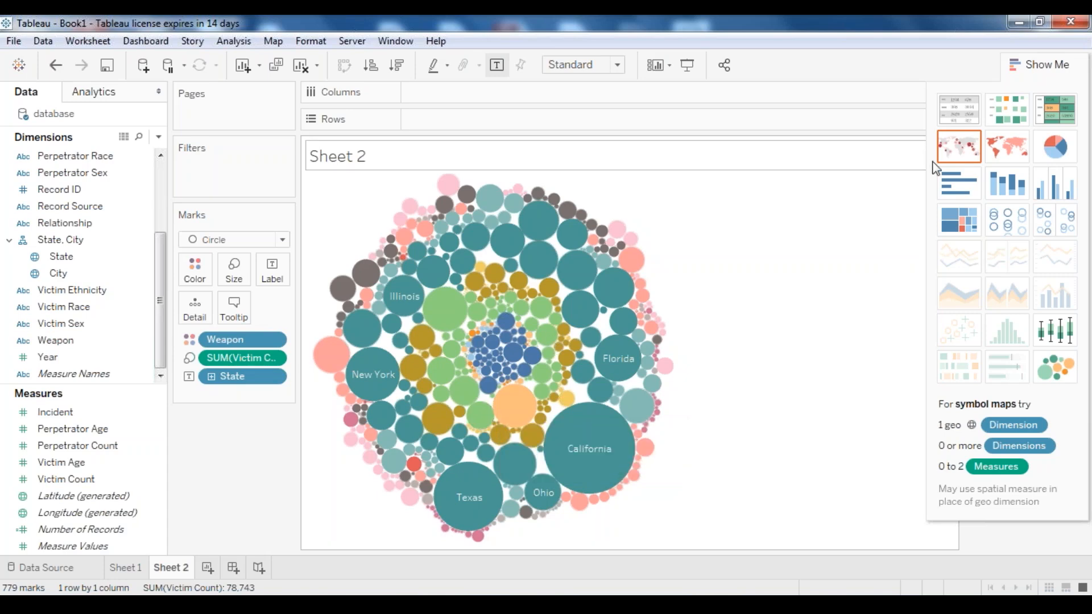
{"action": "left_click", "coordinate": [964, 226]}
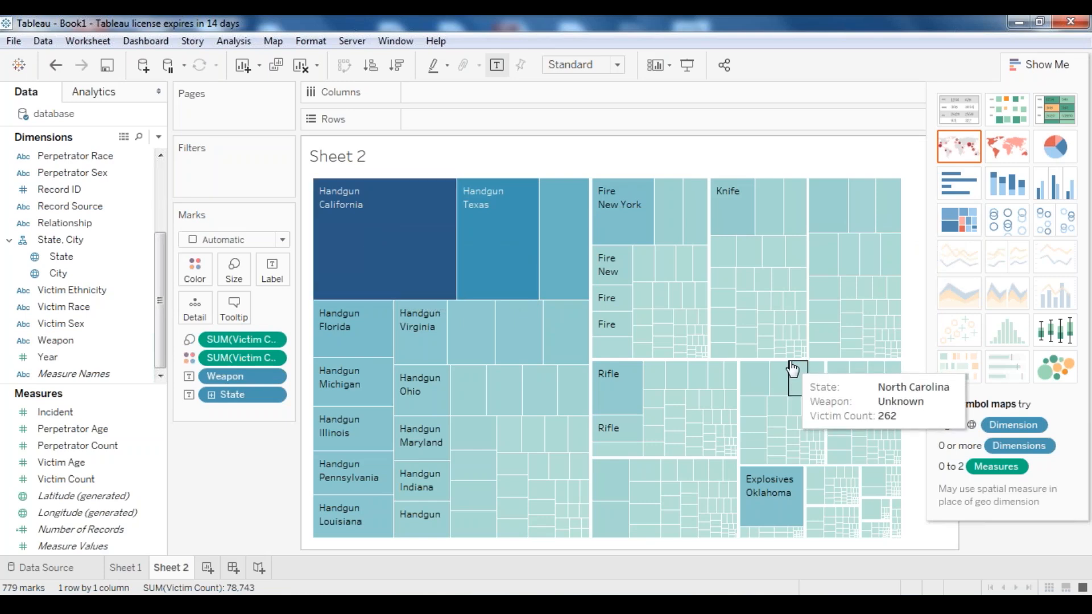
Build a map on a new worksheet with generated longitude as columns and latitude as rows, Perpetrator Count as color and State as detail
{"action": "left_click", "coordinate": [216, 568]}
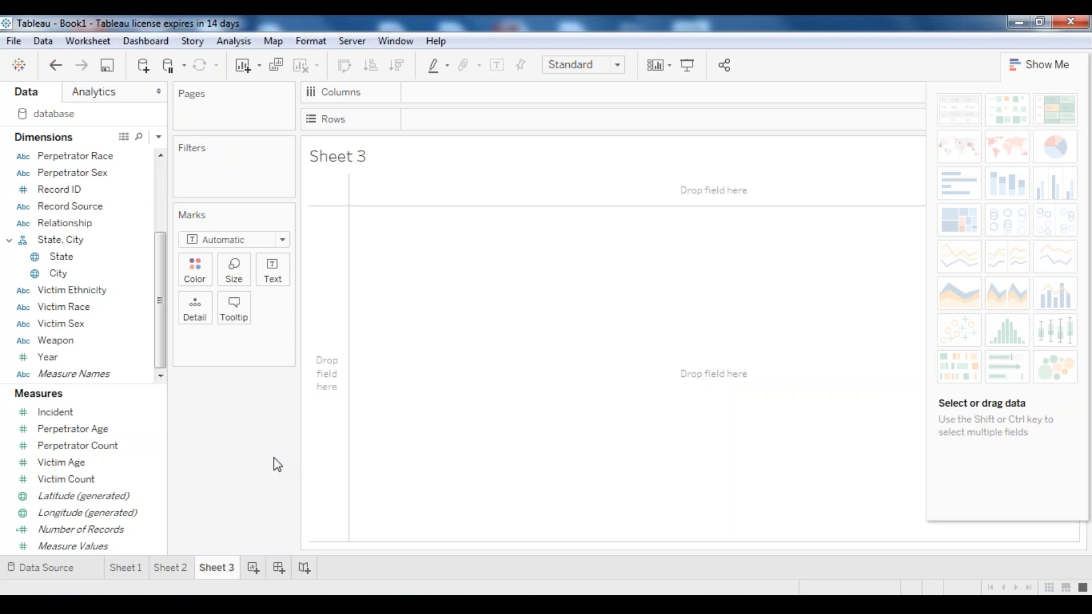
{"action": "left_click", "coordinate": [120, 477]}
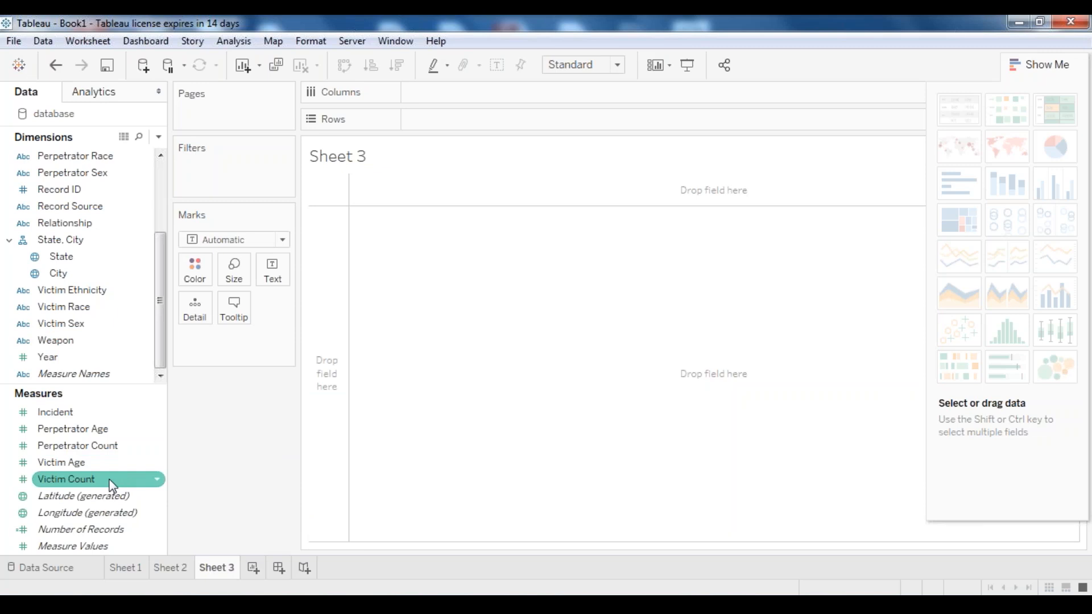
{"action": "left_click", "coordinate": [90, 449]}
{"action": "left_click", "coordinate": [72, 290]}
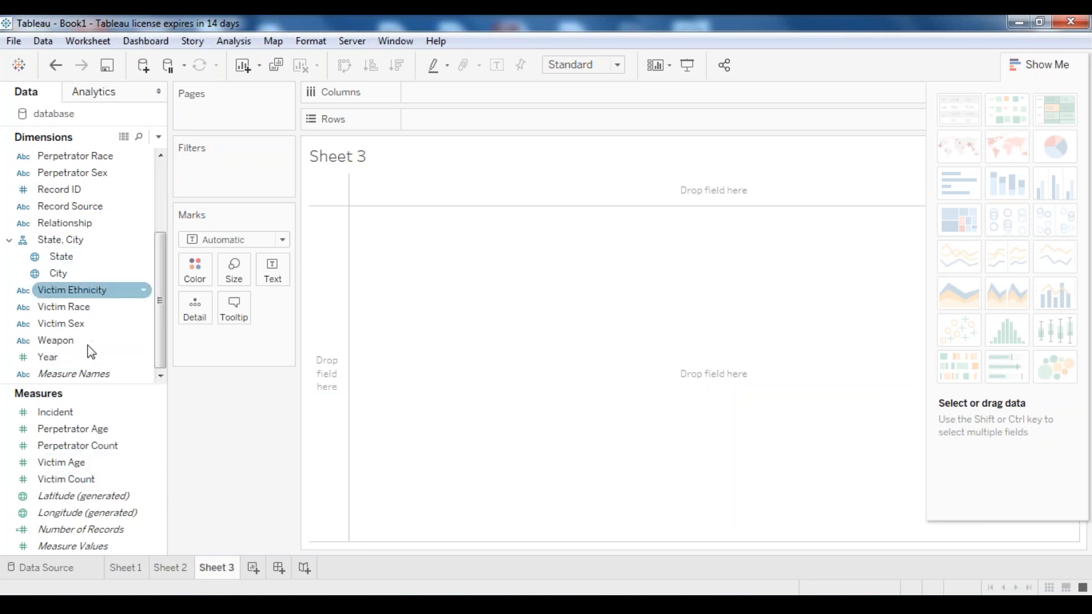
{"action": "left_click", "coordinate": [115, 517]}
{"action": "left_click_drag", "start_coordinate": [116, 515], "coordinate": [485, 86]}
{"action": "left_click", "coordinate": [117, 497]}
{"action": "double_click", "coordinate": [116, 497]}
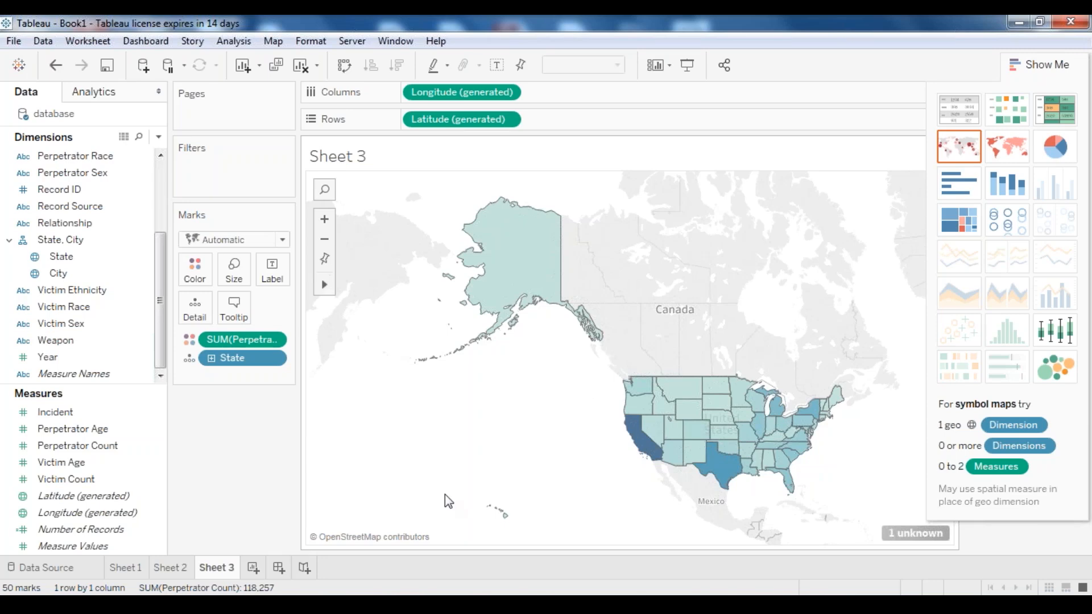
Chart Perpetrator Count and Victim Count by State as two rows of bars on another new worksheet
{"action": "left_click", "coordinate": [253, 568]}
{"action": "left_click_drag", "start_coordinate": [134, 257], "coordinate": [452, 94]}
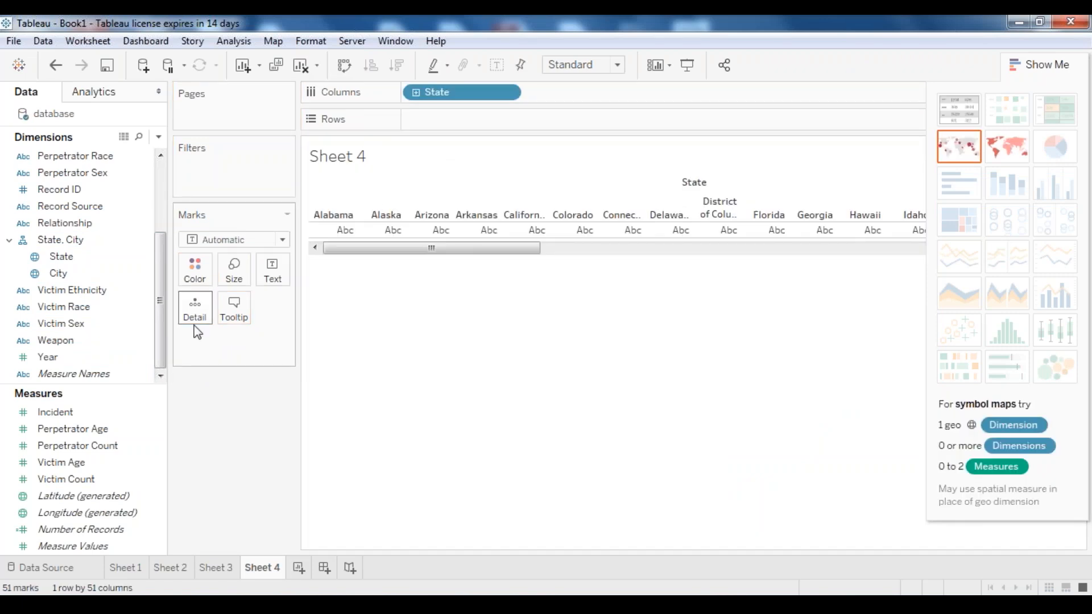
{"action": "left_click_drag", "start_coordinate": [85, 446], "coordinate": [458, 119]}
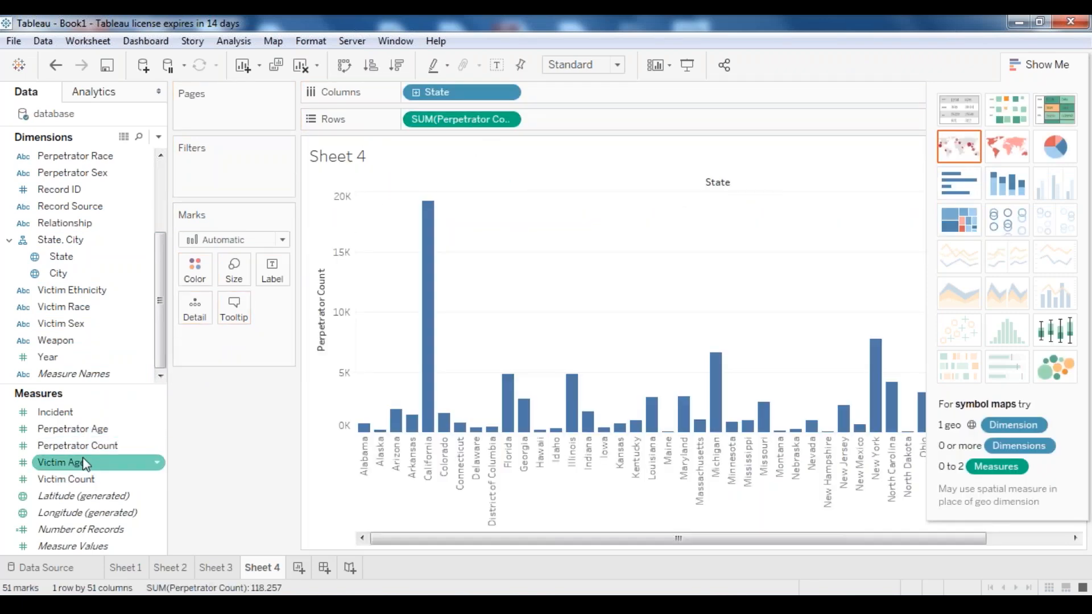
{"action": "left_click_drag", "start_coordinate": [79, 479], "coordinate": [608, 120]}
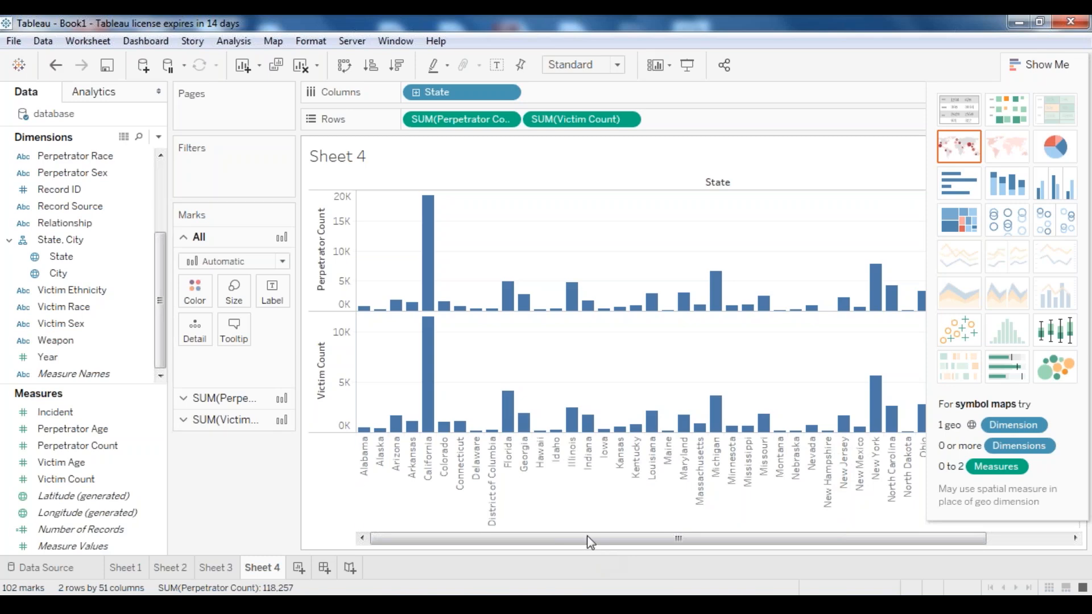
Combine Perpetrator Count and Victim Count on a dual axis, and show Victim Count as a line
{"action": "left_click", "coordinate": [627, 121]}
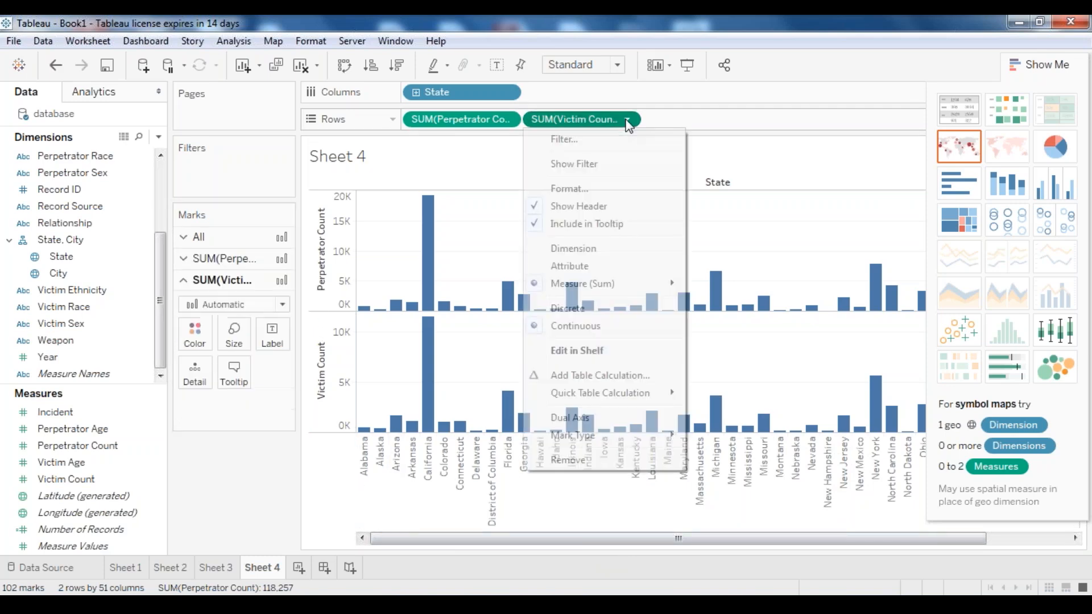
{"action": "left_click", "coordinate": [586, 428]}
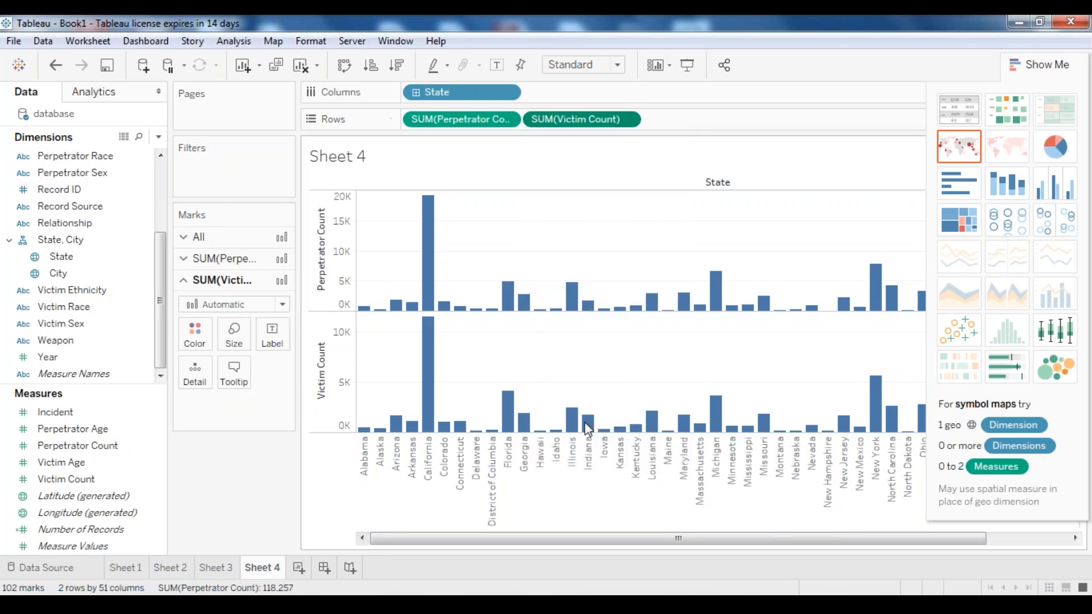
{"action": "mouse_move", "coordinate": [396, 387]}
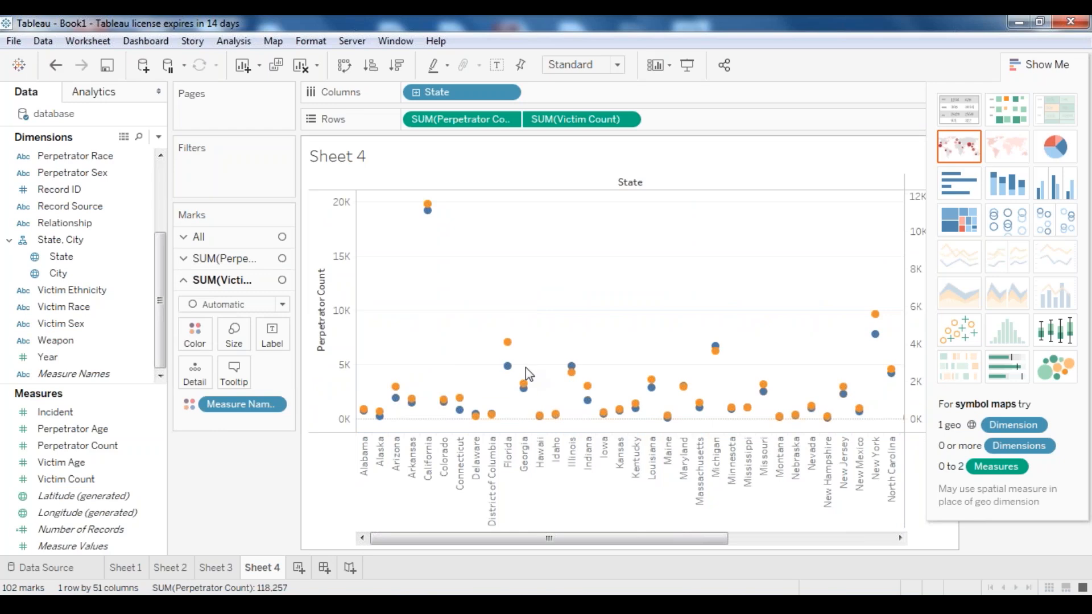
{"action": "mouse_move", "coordinate": [515, 375]}
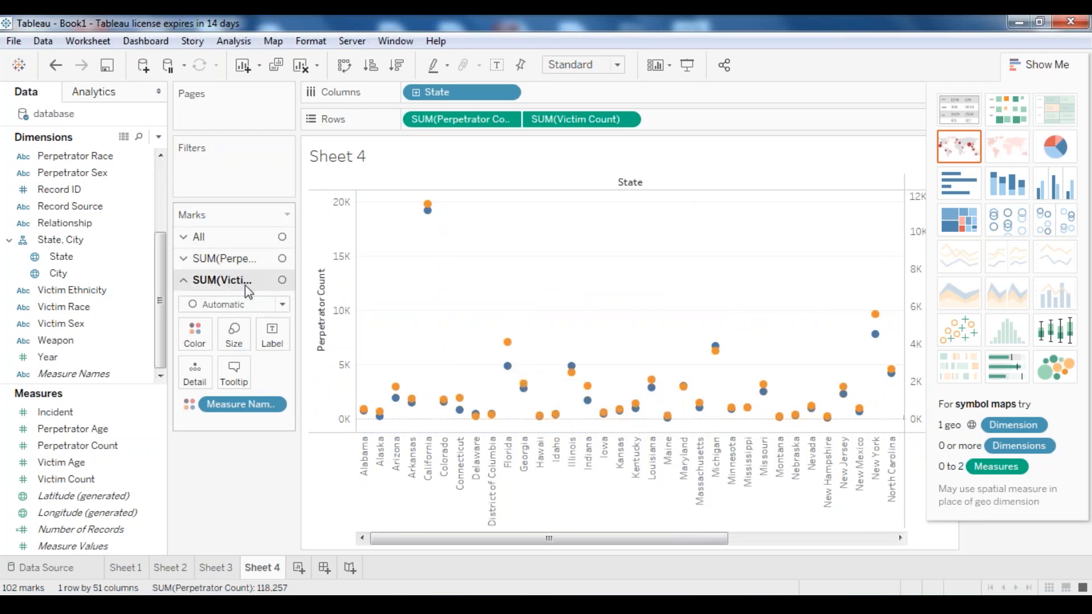
{"action": "left_click", "coordinate": [281, 304]}
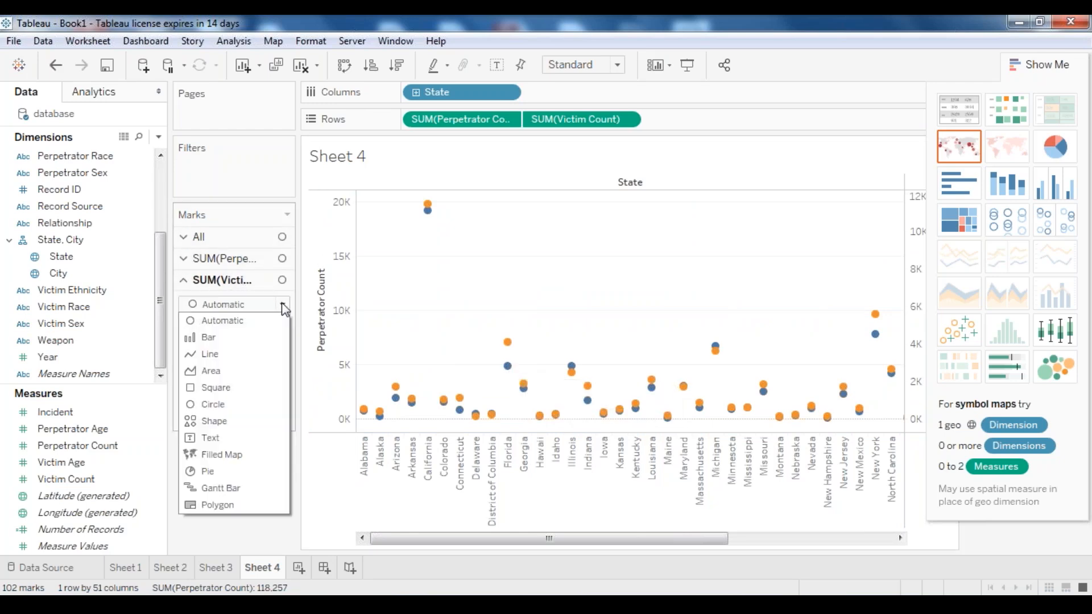
{"action": "left_click", "coordinate": [251, 356]}
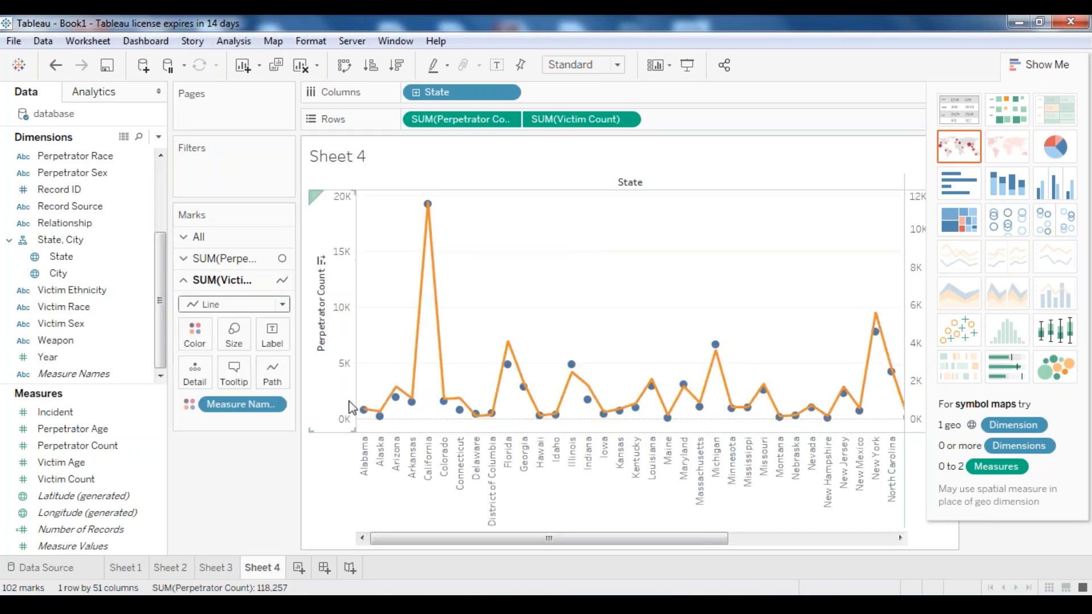
{"action": "mouse_move", "coordinate": [381, 419]}
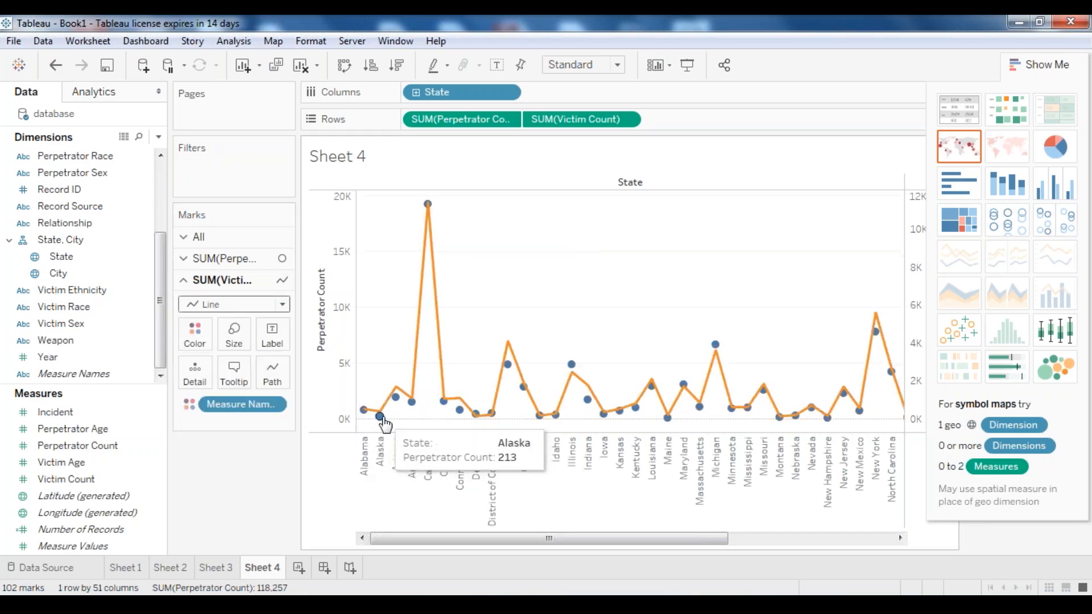
{"action": "mouse_move", "coordinate": [417, 371]}
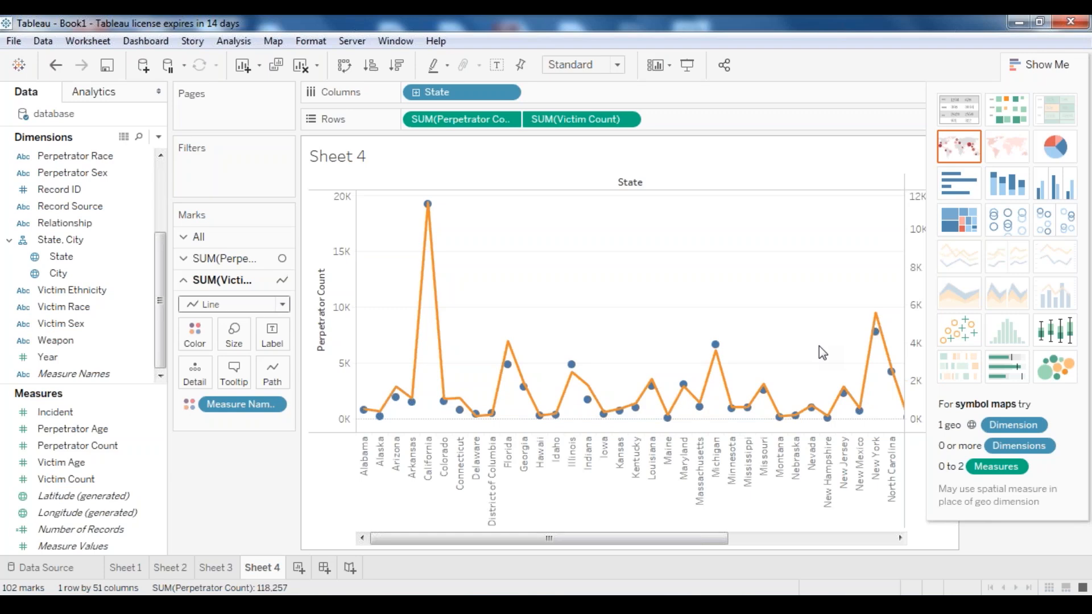
Create a new dashboard and rename Sheet 1 as "highest victim"
{"action": "left_click", "coordinate": [325, 568]}
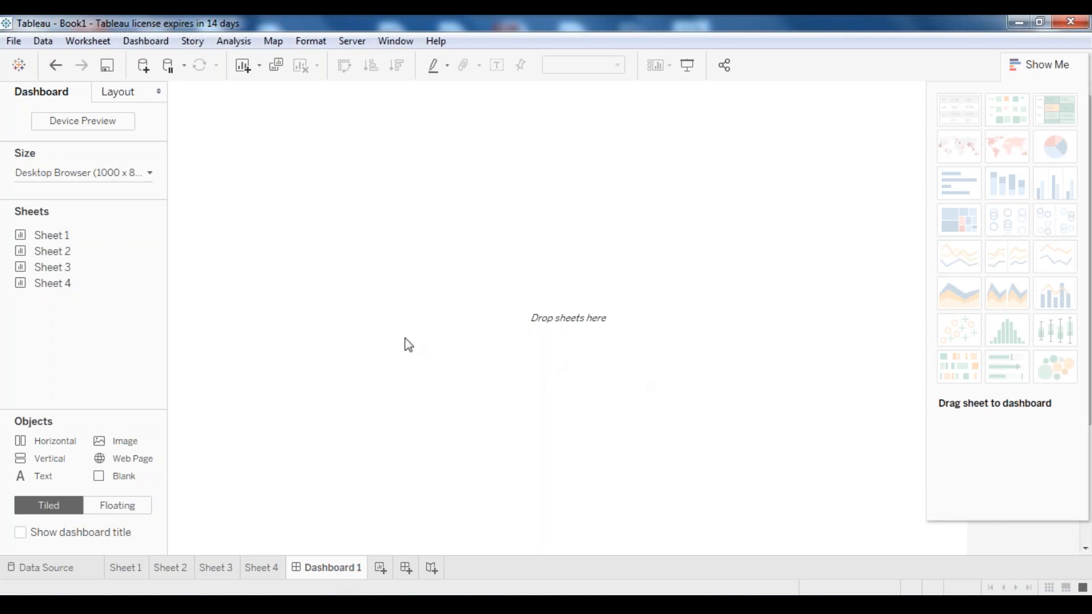
{"action": "mouse_move", "coordinate": [74, 290]}
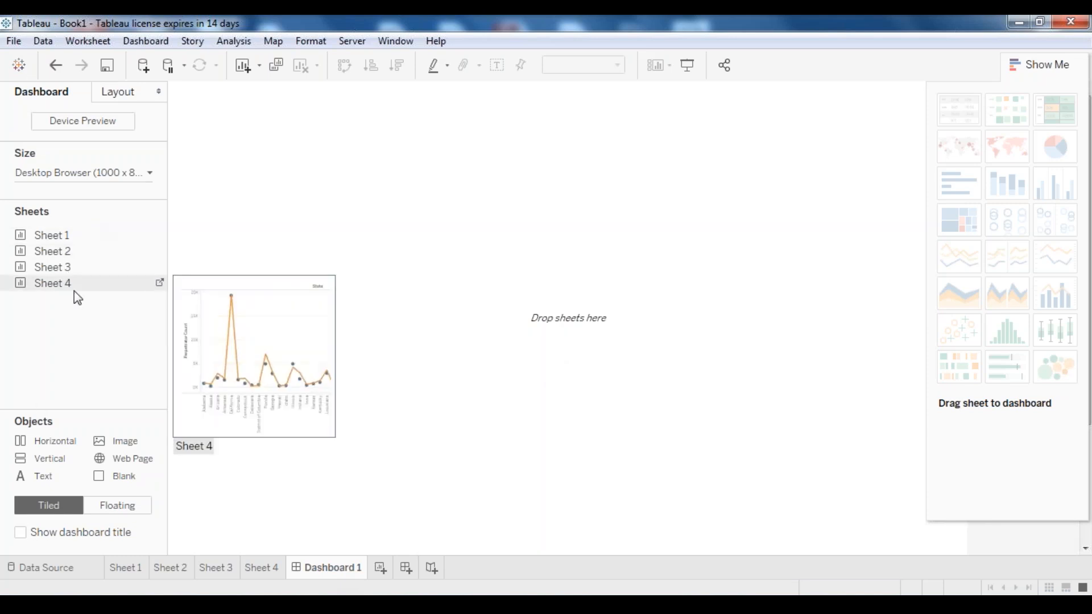
{"action": "right_click", "coordinate": [141, 578]}
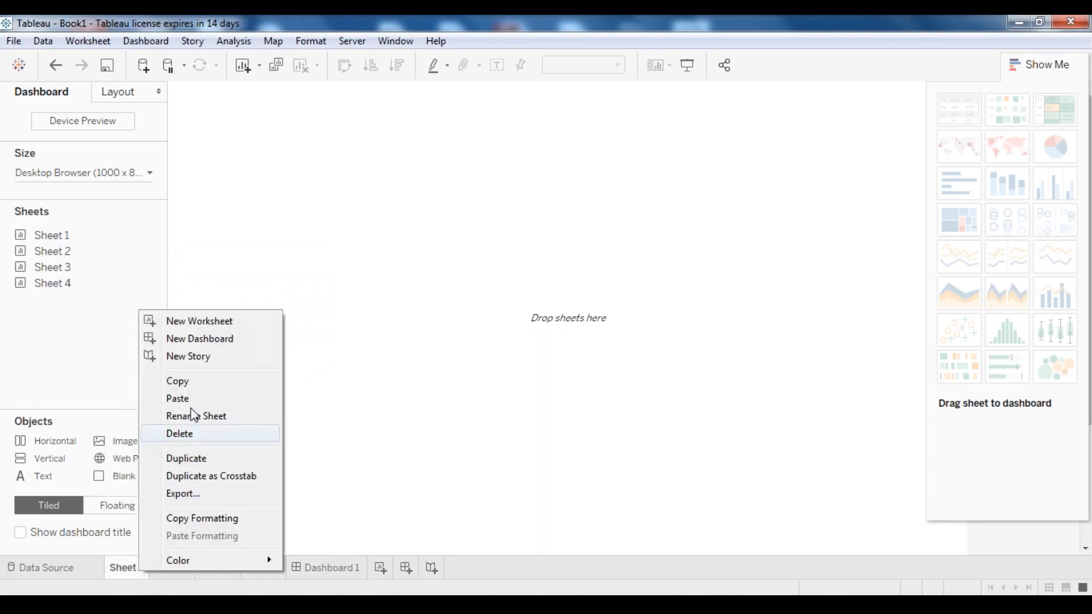
{"action": "left_click", "coordinate": [208, 416]}
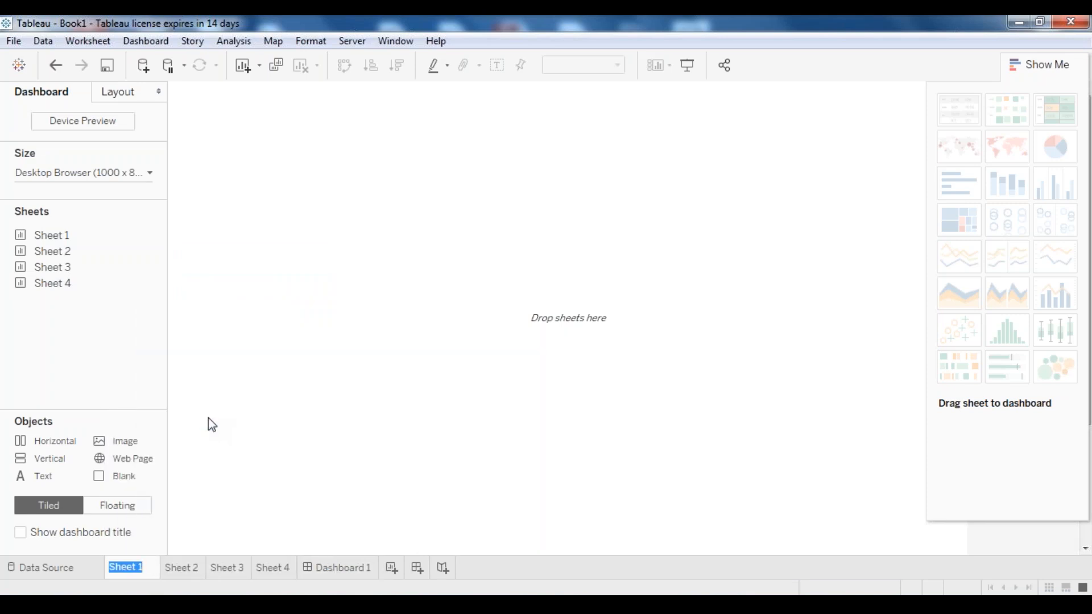
{"action": "type", "text": "highest"}
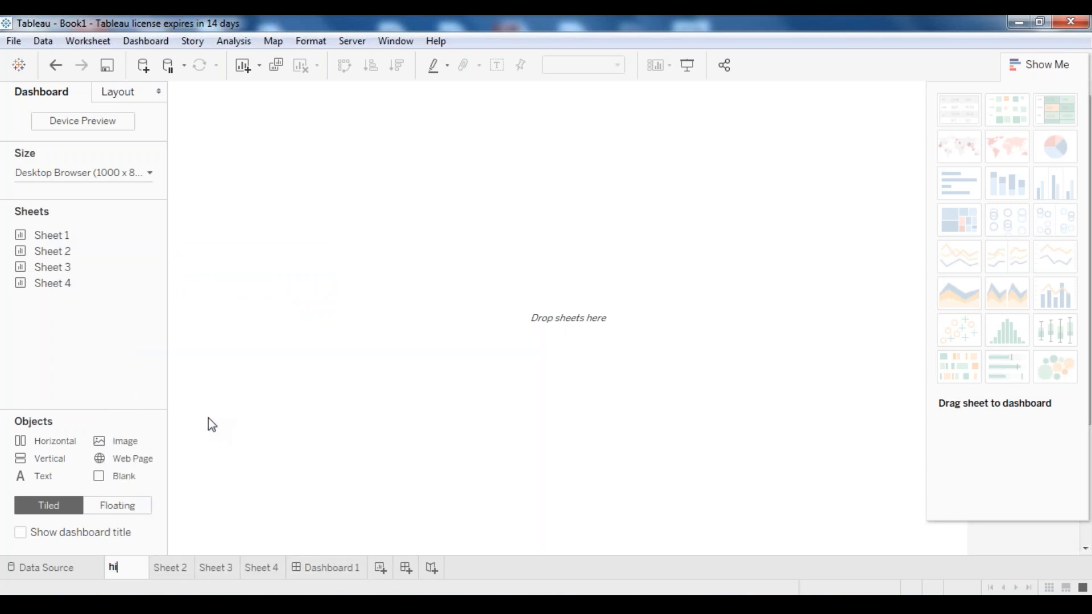
{"action": "key", "text": "Return"}
{"action": "type", "text": "victim"}
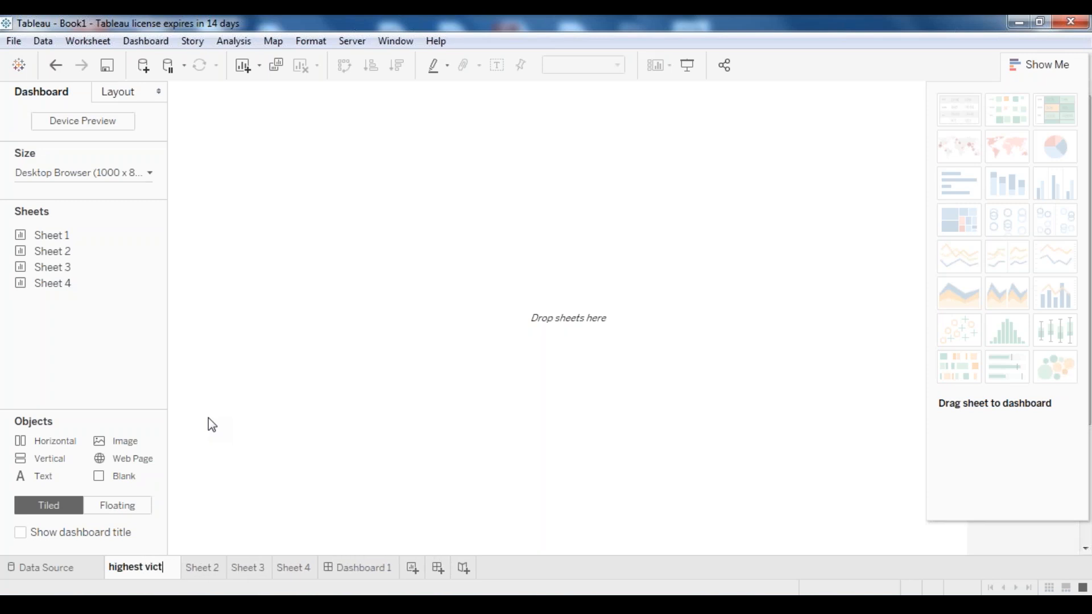
{"action": "key", "text": "Return"}
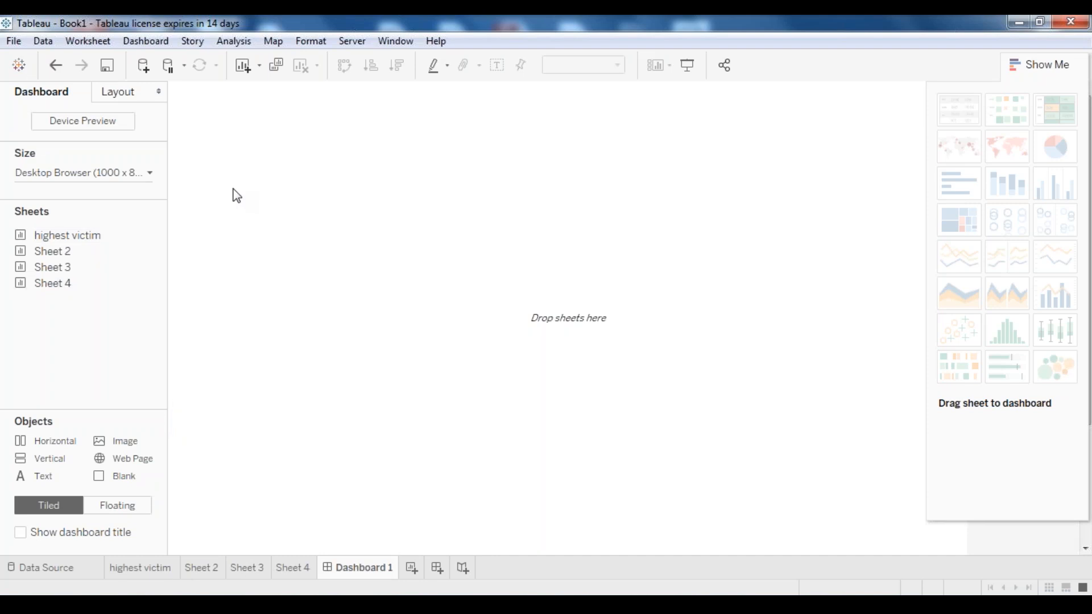
Place the highest victim map in the dashboard, with Sheet 2 beside it and Sheet 3 between the two
{"action": "left_click_drag", "start_coordinate": [113, 244], "coordinate": [298, 180]}
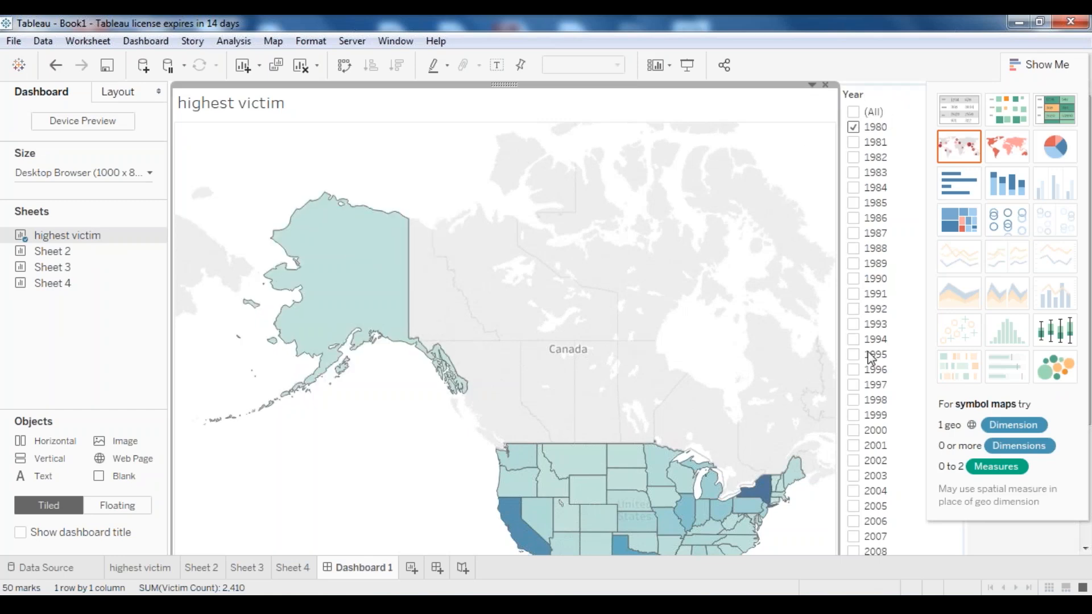
{"action": "left_click_drag", "start_coordinate": [86, 266], "coordinate": [789, 291]}
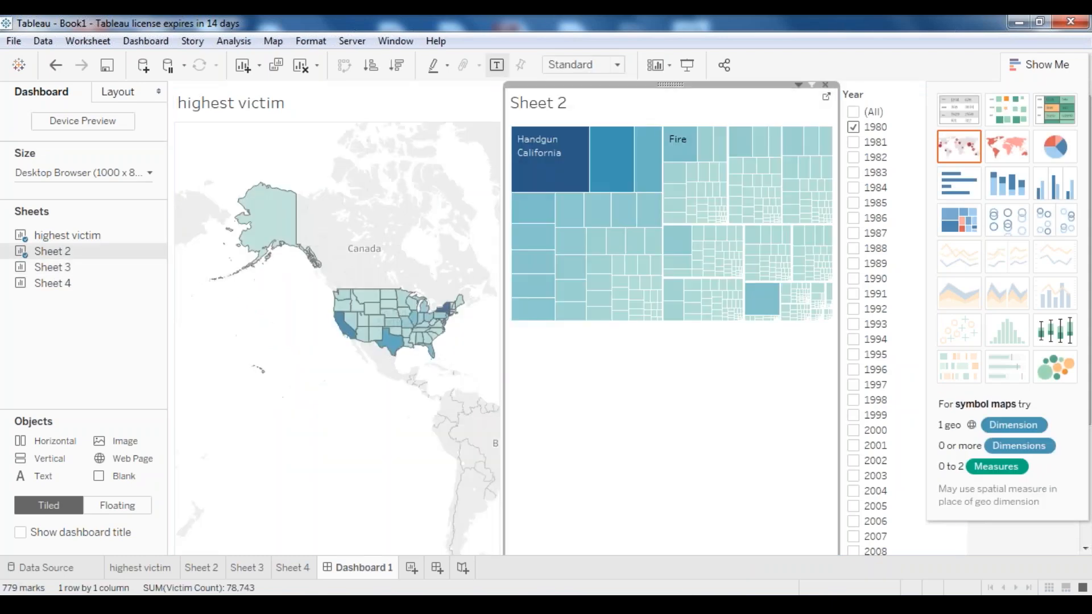
{"action": "double_click", "coordinate": [87, 267]}
{"action": "left_click_drag", "start_coordinate": [671, 398], "coordinate": [713, 397]}
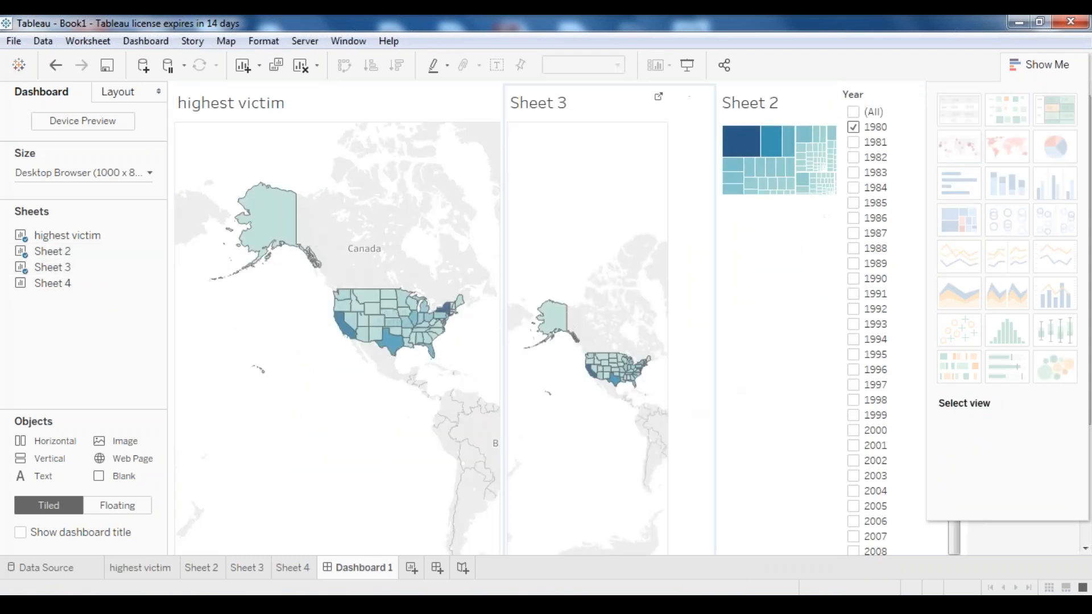
{"action": "left_click", "coordinate": [790, 168]}
Place Sheet 4 beneath the highest victim map in the dashboard and widen the Sheet 3 map
{"action": "left_click_drag", "start_coordinate": [52, 283], "coordinate": [259, 322]}
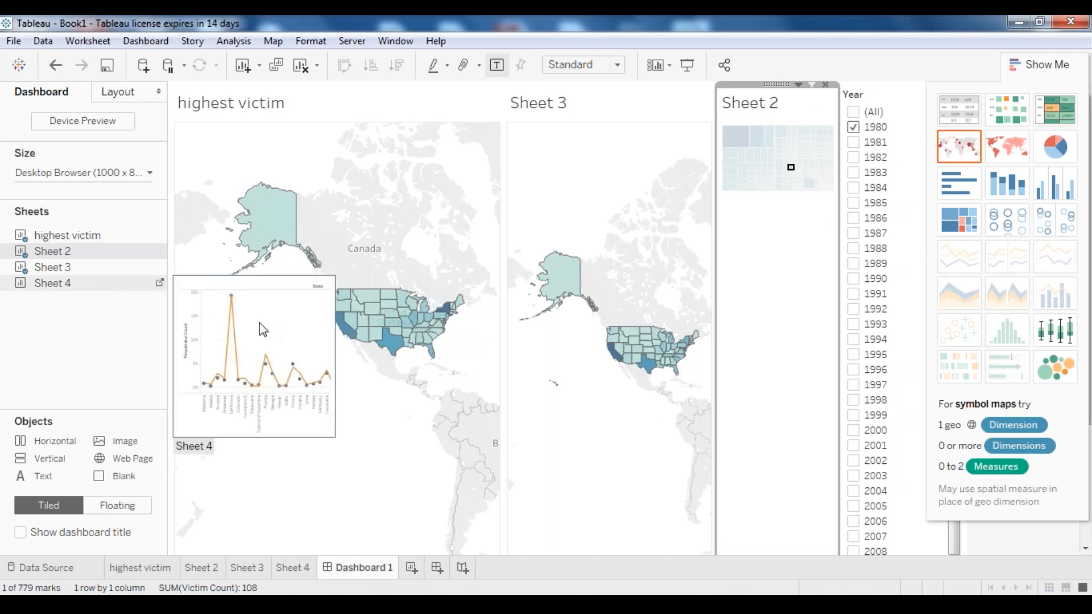
{"action": "left_click", "coordinate": [1045, 63]}
{"action": "left_click_drag", "start_coordinate": [1085, 342], "coordinate": [1090, 469]}
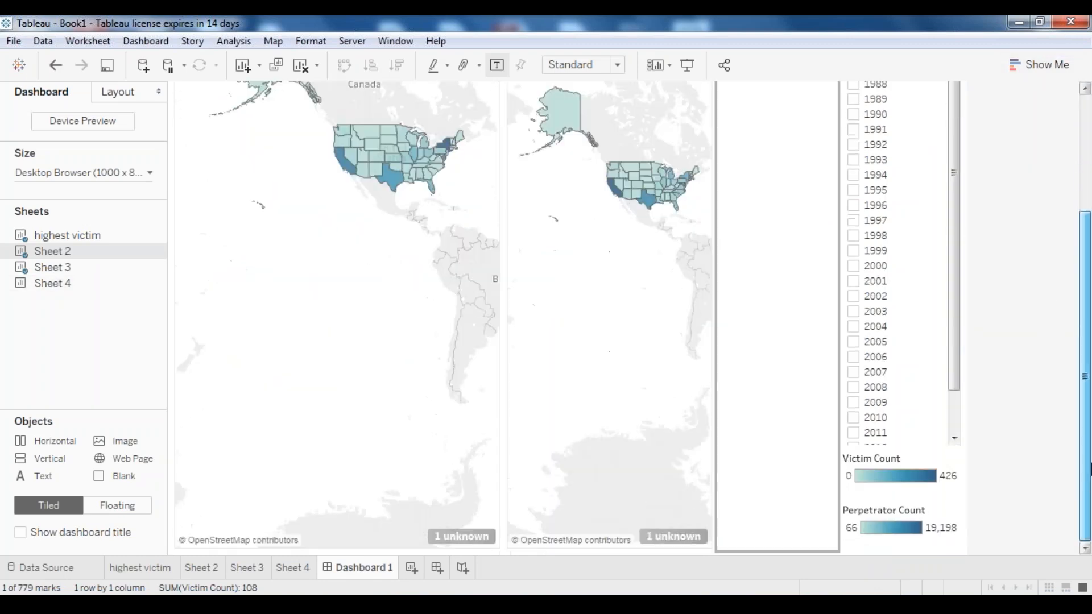
{"action": "left_click", "coordinate": [52, 283]}
{"action": "left_click_drag", "start_coordinate": [373, 556], "coordinate": [373, 546]}
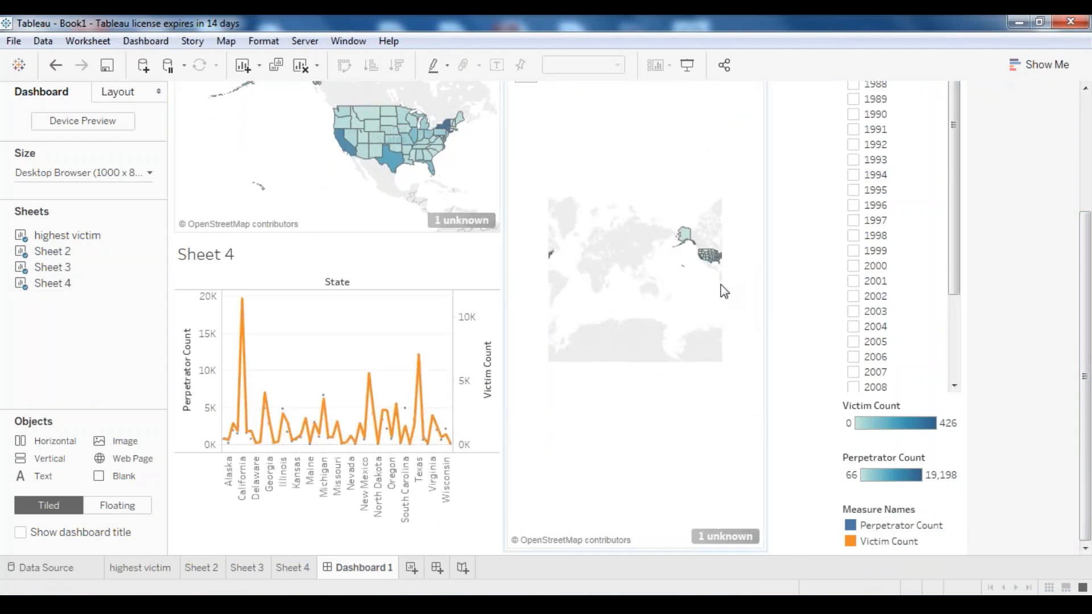
Zoom the Sheet 3 map in toward the United States within the dashboard
{"action": "scroll", "coordinate": [721, 284], "scroll_direction": "up", "scroll_amount": 4}
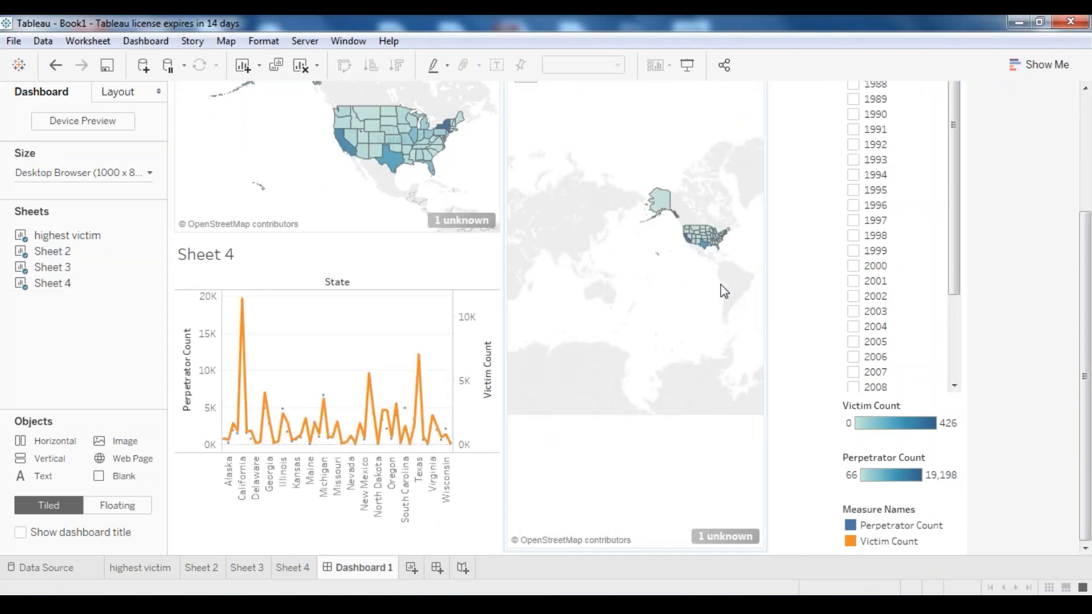
{"action": "scroll", "coordinate": [721, 284], "scroll_direction": "up", "scroll_amount": 3}
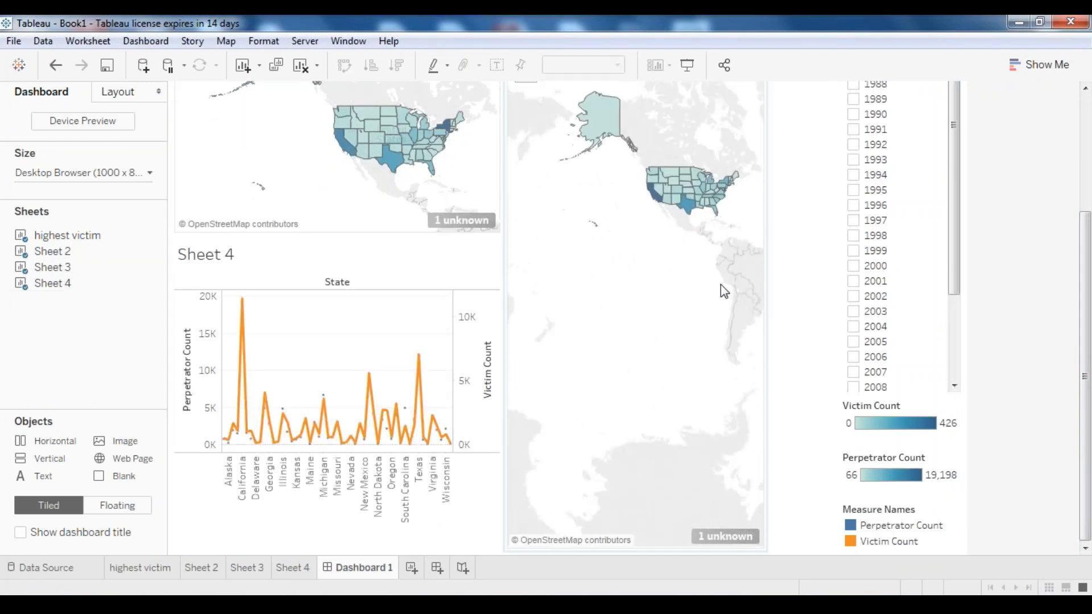
{"action": "left_click_drag", "start_coordinate": [1086, 422], "coordinate": [1086, 297]}
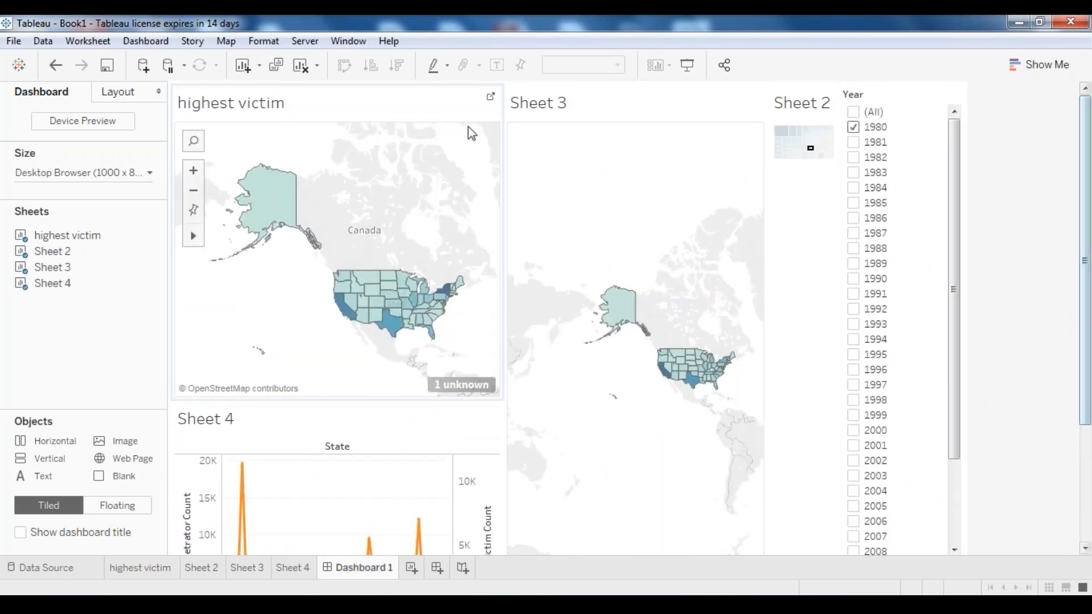